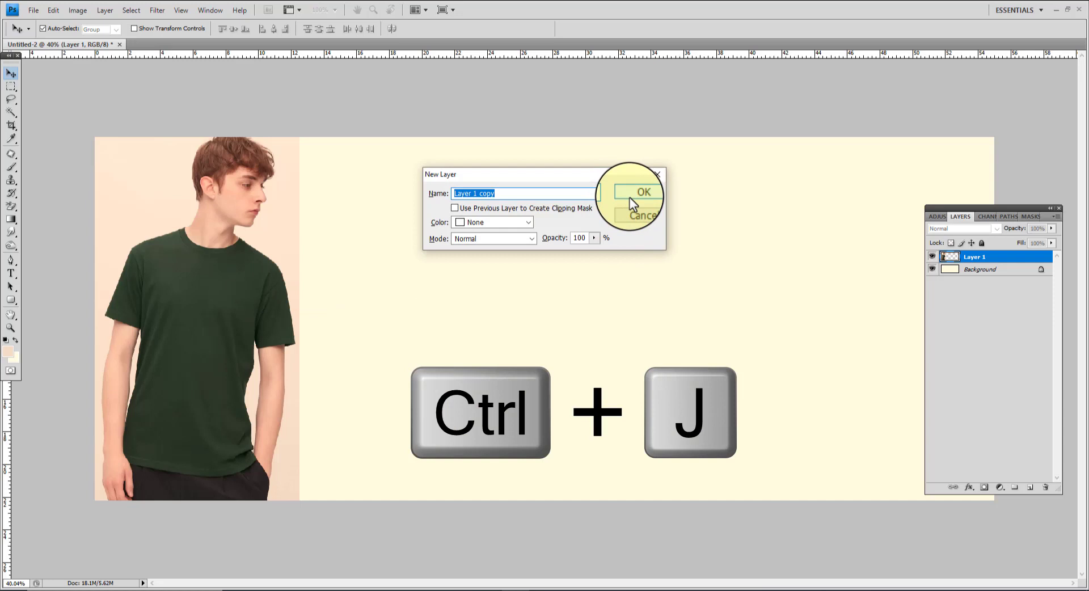
Duplicate the model photo layer and arrange the copies side by side into a row of four photos.
left_click(631, 197)
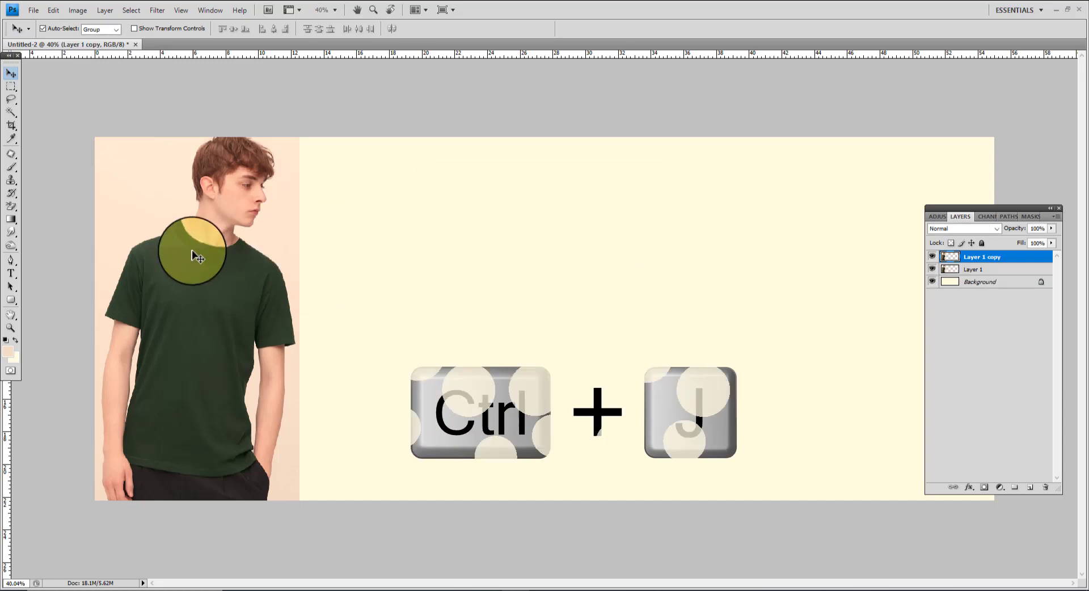
left_click_drag(232, 256, 422, 259)
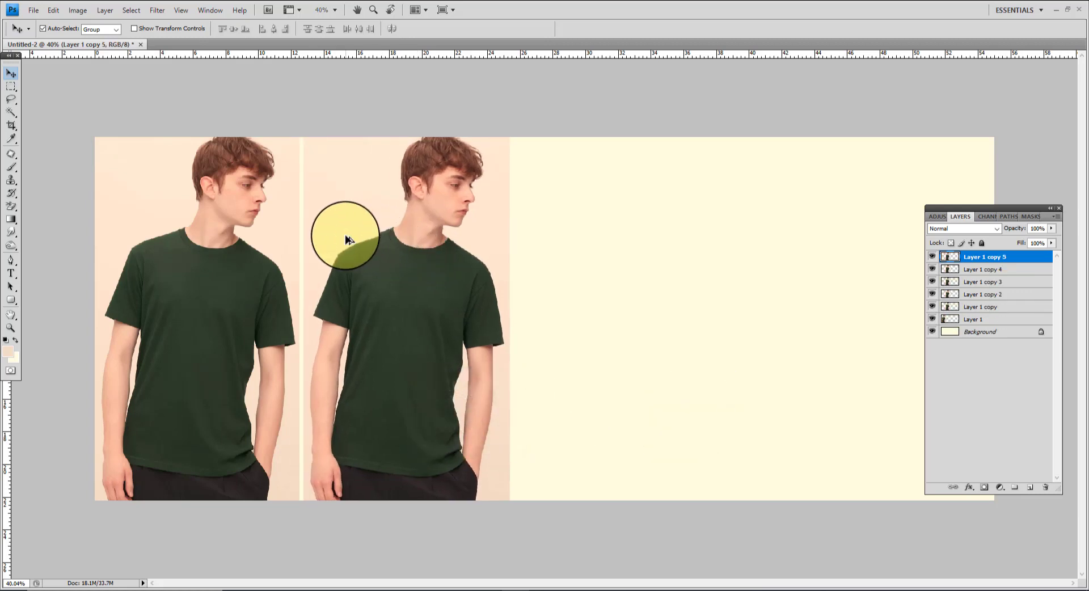
left_click_drag(353, 235, 551, 246)
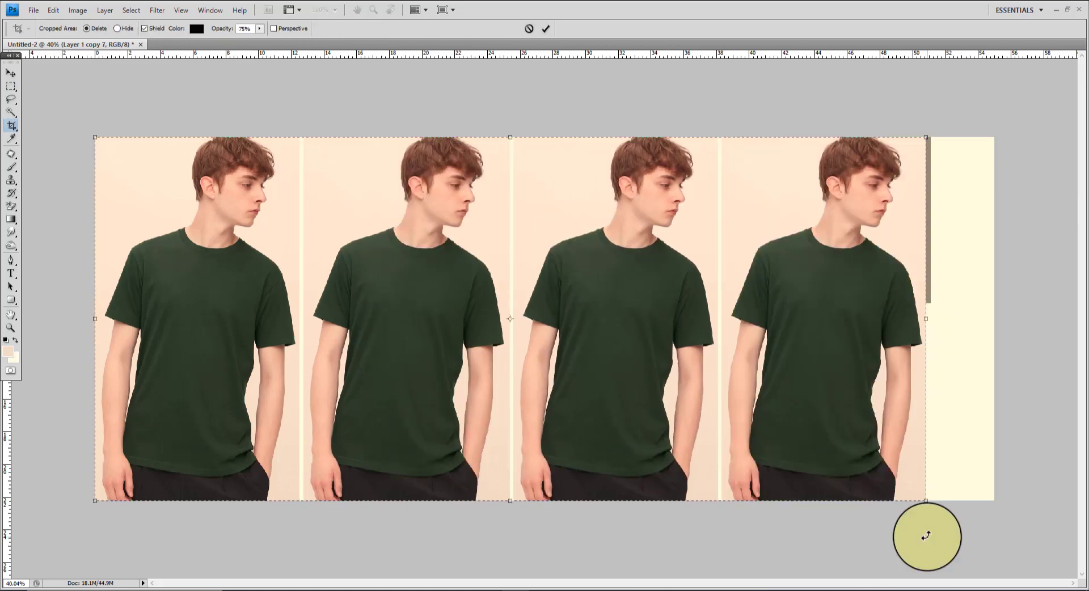
Crop the canvas to the row of four photos, removing the empty strip beside the last one, and select the first photo.
key("Return")
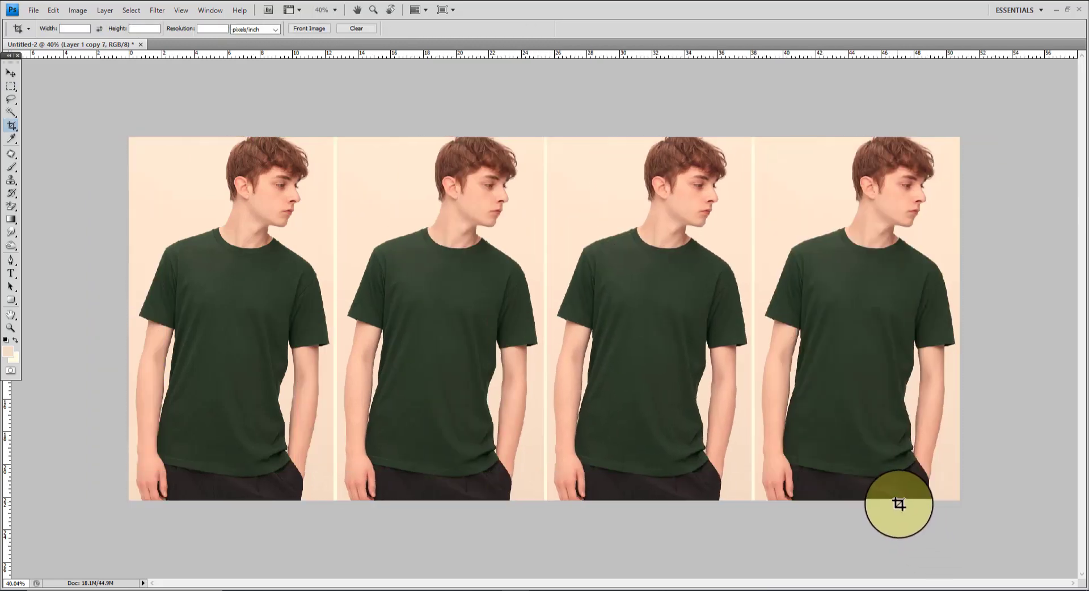
left_click(12, 76)
left_click(229, 237)
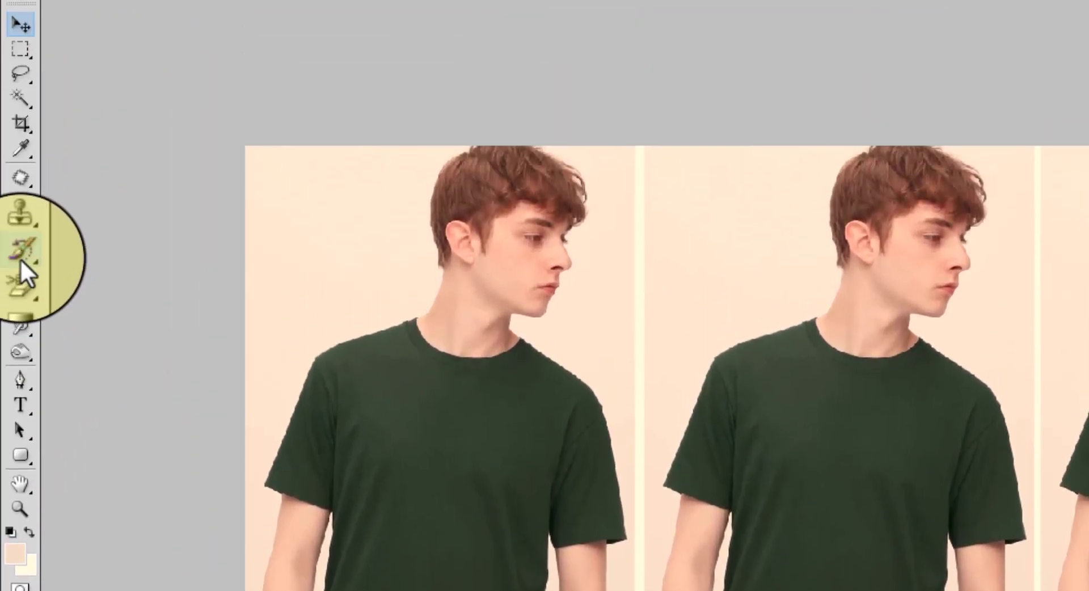
left_click(20, 47)
mouse_move(14, 232)
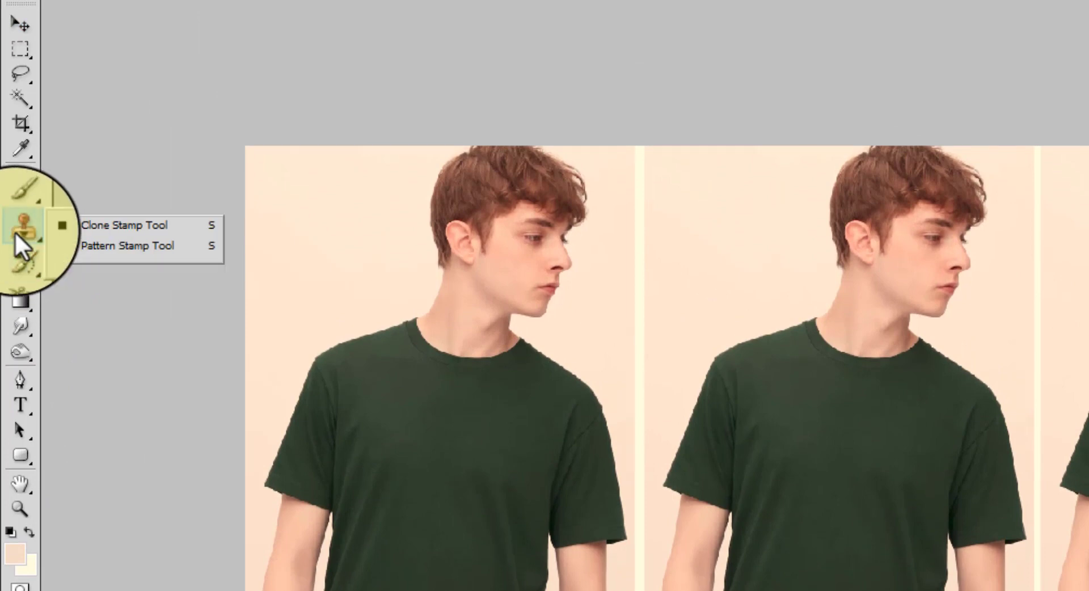
mouse_move(18, 207)
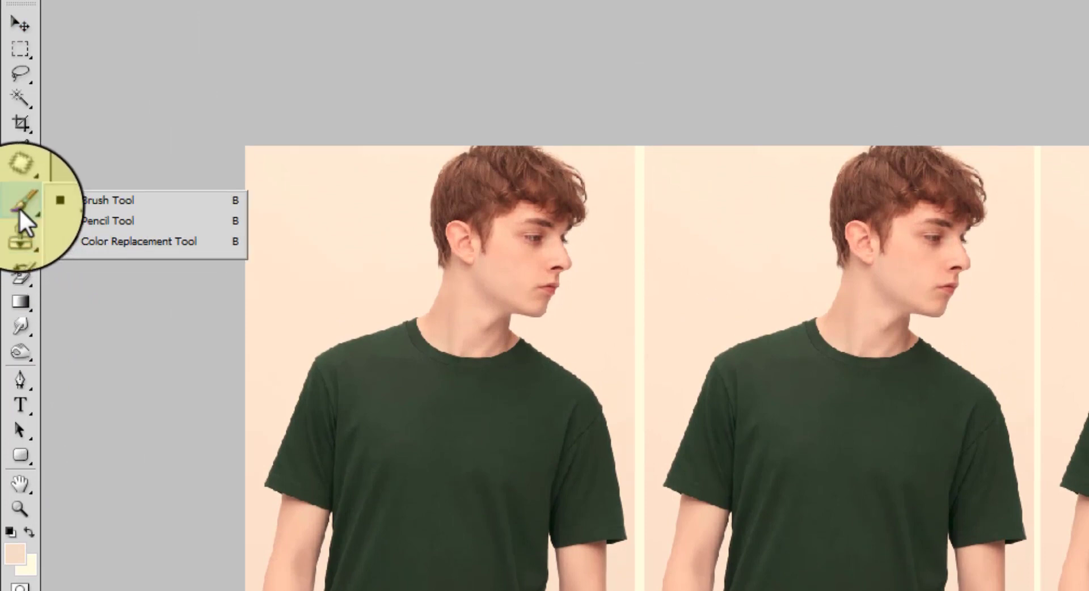
left_click(142, 207)
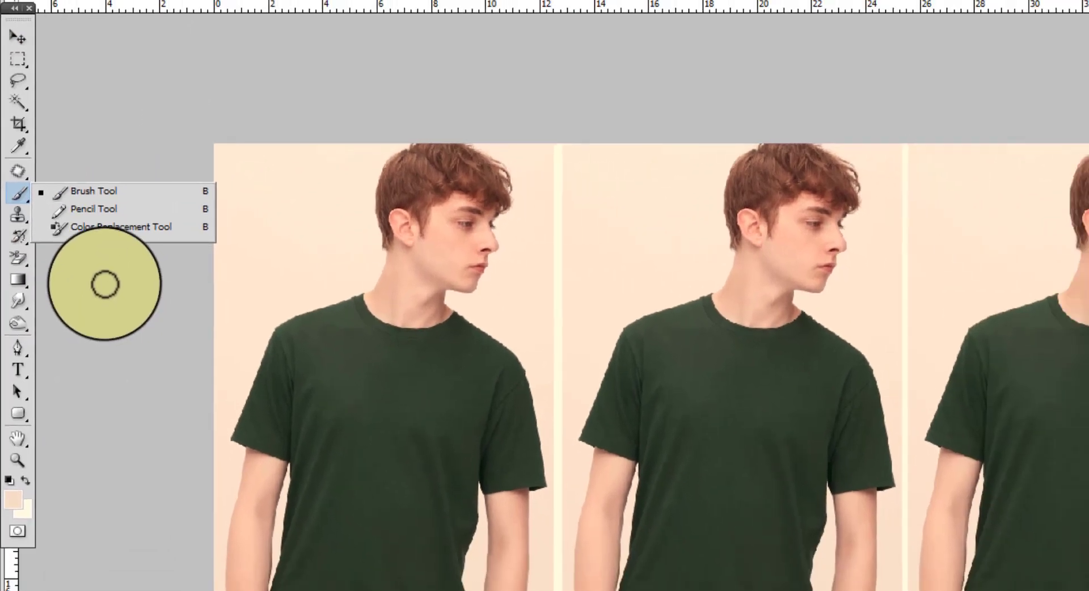
left_click(116, 226)
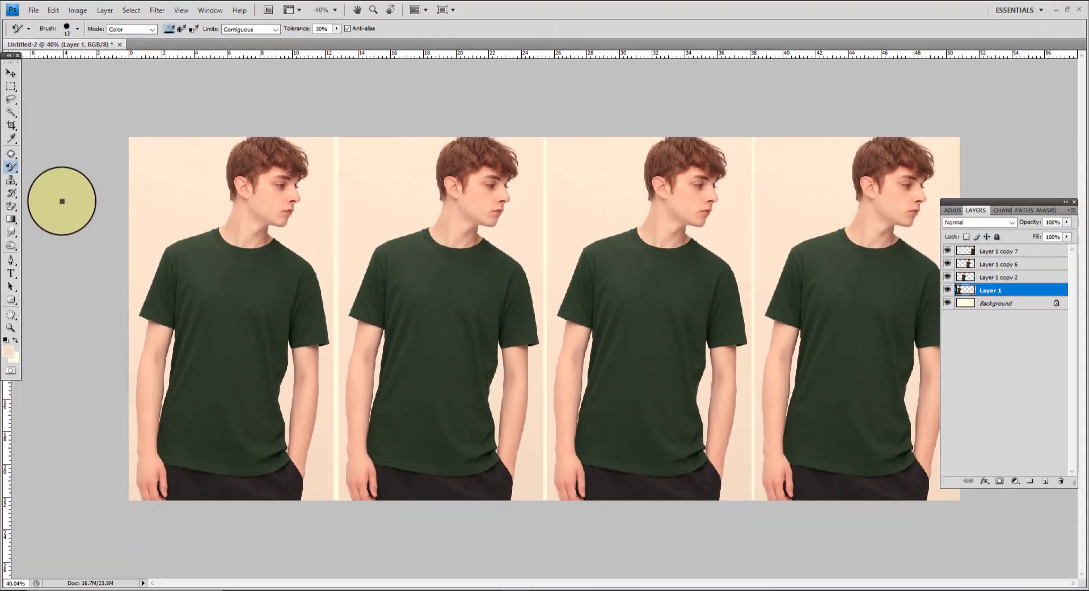
left_click(9, 76)
left_click(73, 101)
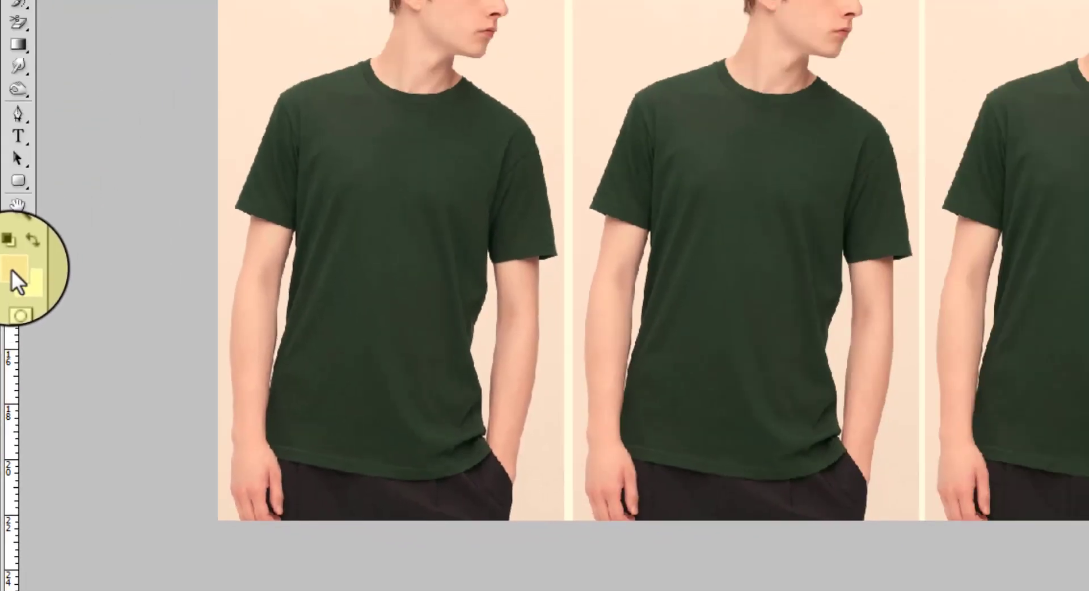
Set the foreground colour to red e00b1f.
left_click(17, 166)
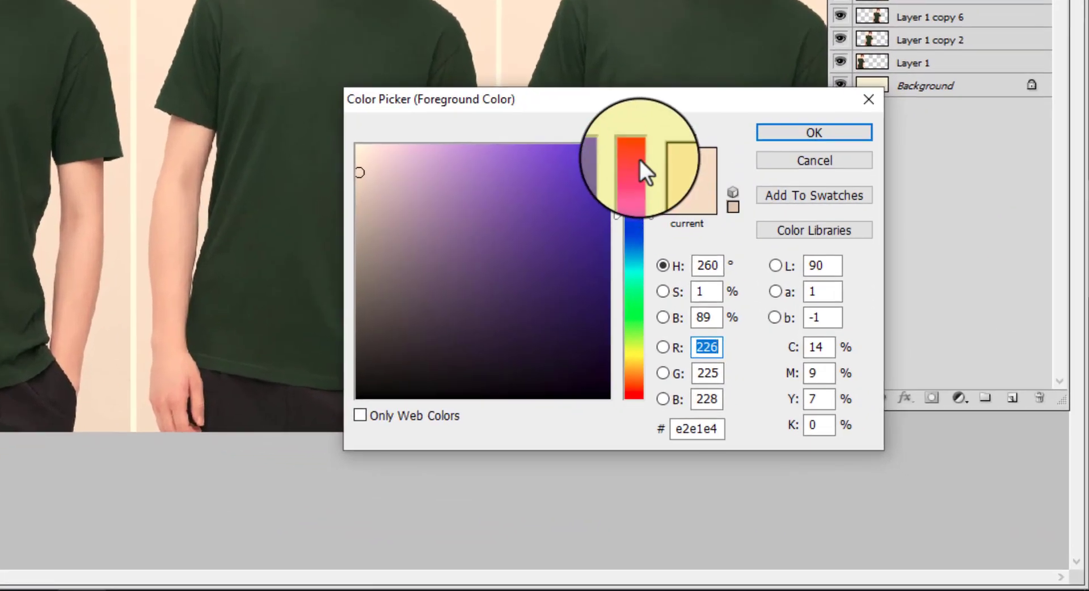
left_click(638, 150)
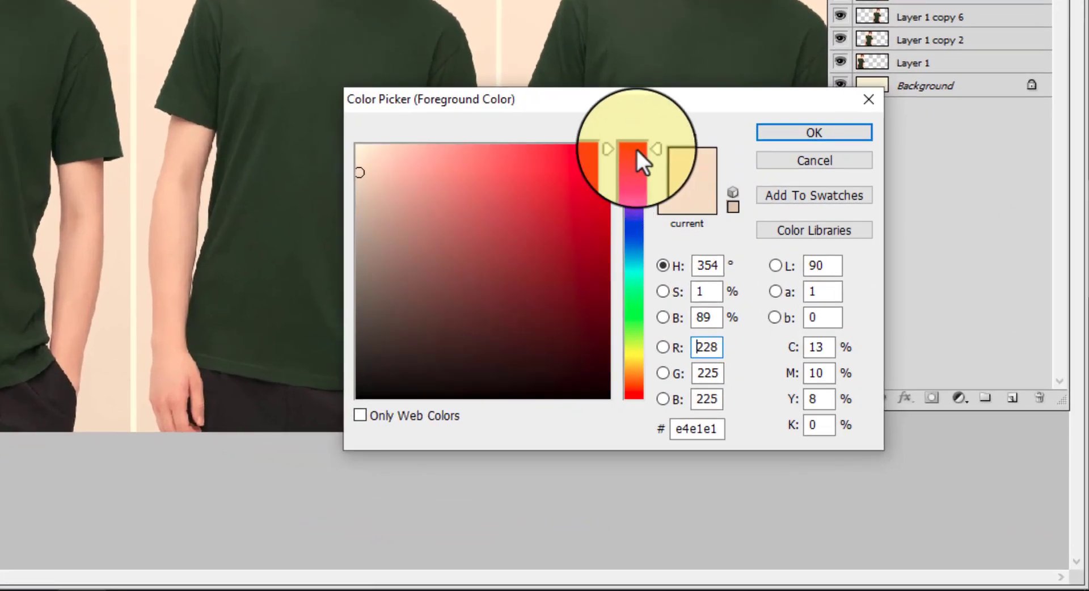
left_click(597, 174)
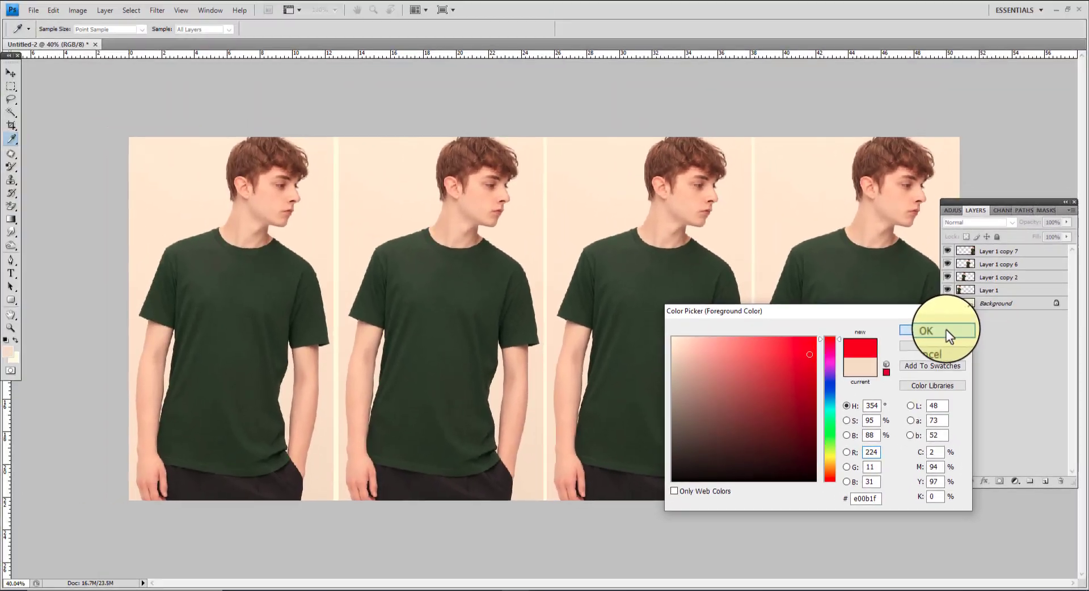
left_click(904, 256)
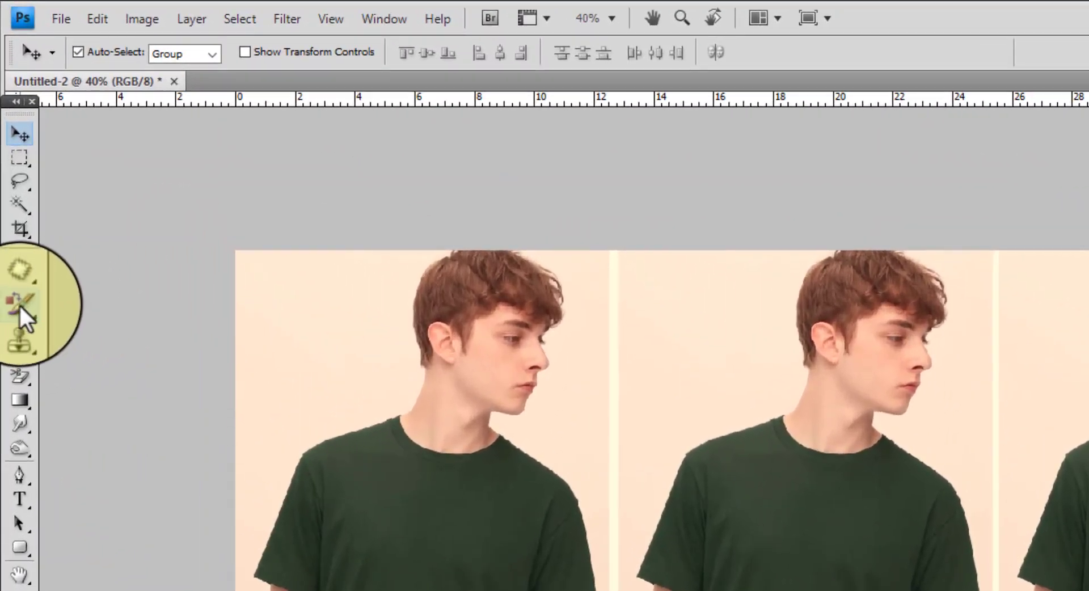
Activate the Color Replacement tool and check its Limits, brush and Tolerance options.
left_click(19, 306)
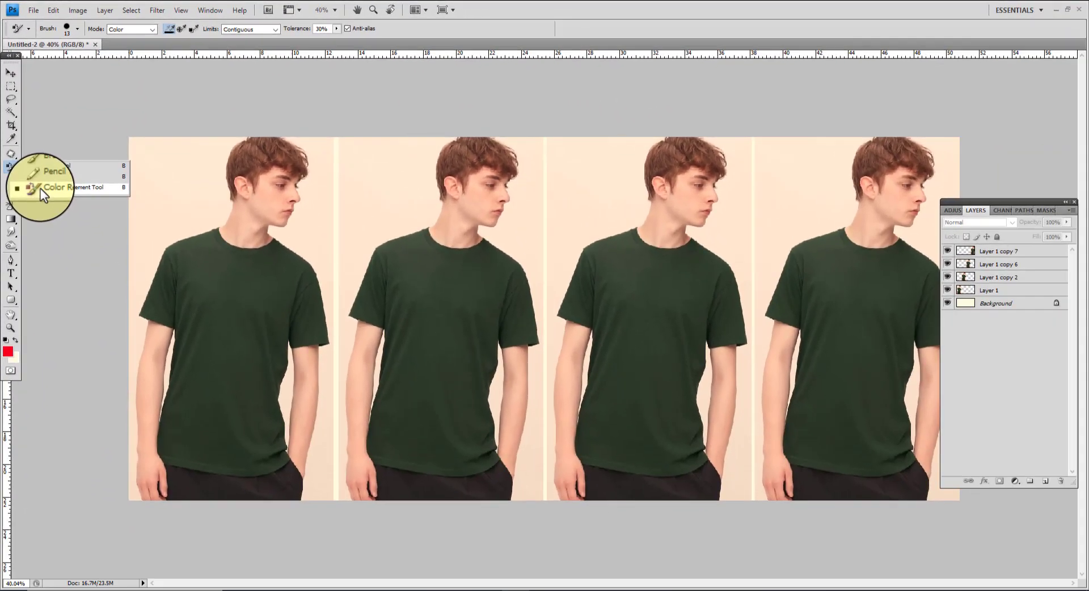
left_click(88, 342)
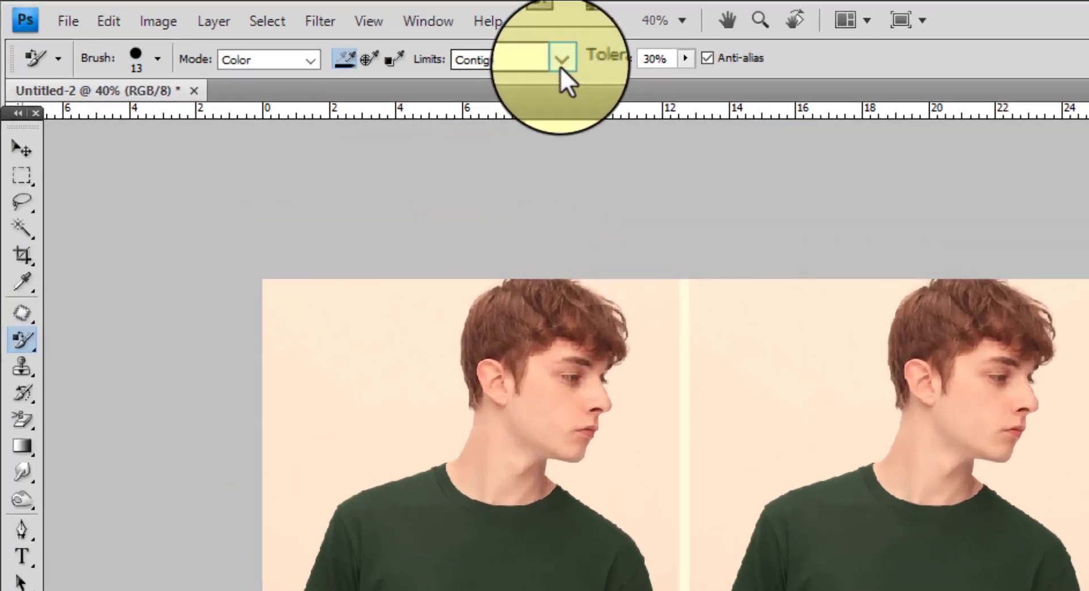
left_click(276, 29)
left_click(666, 72)
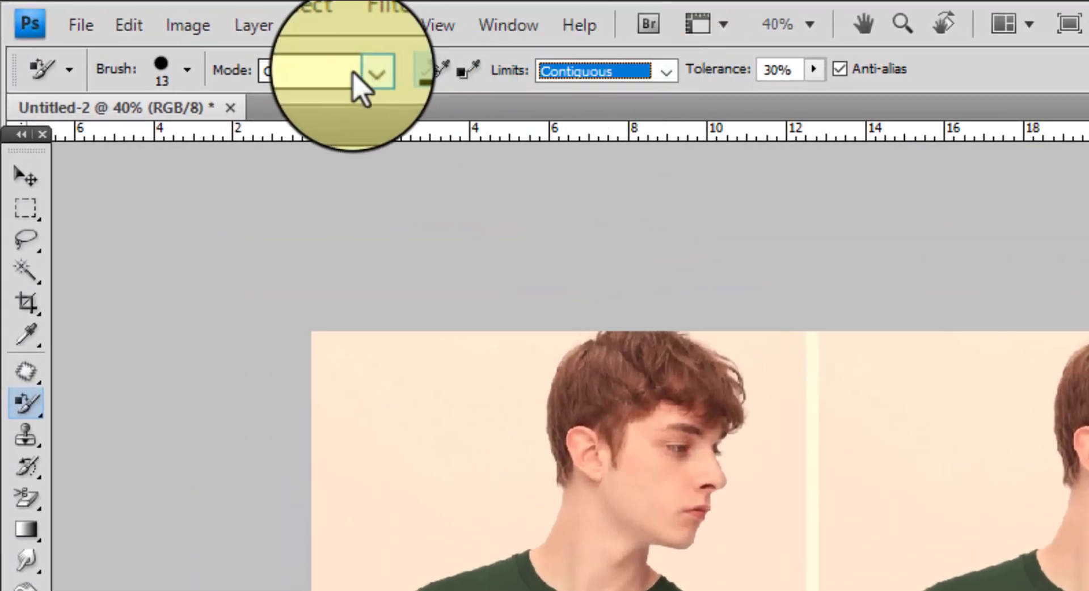
left_click(187, 69)
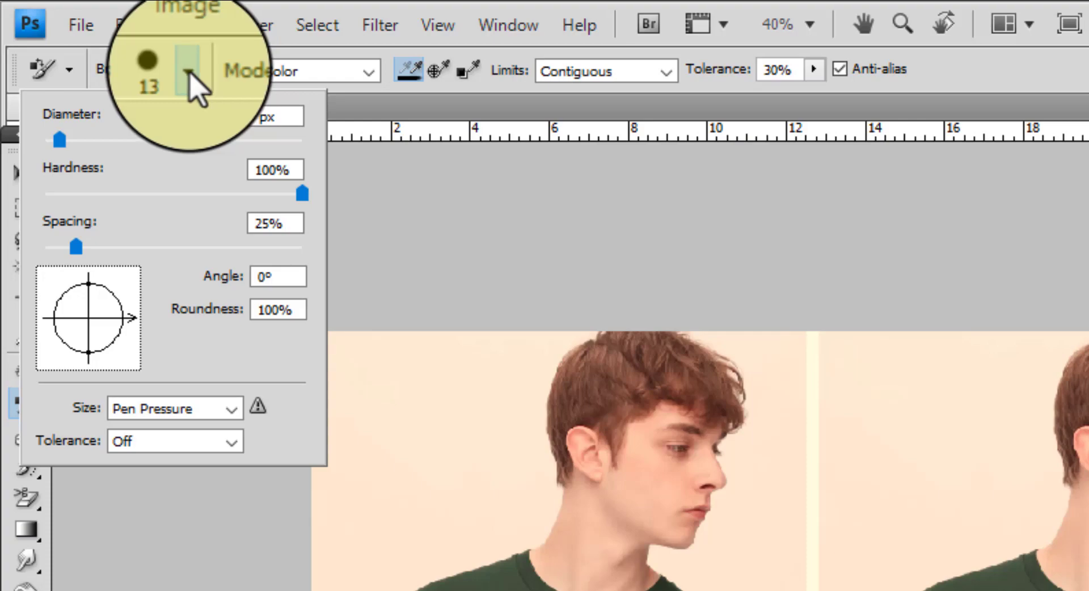
left_click(187, 69)
left_click(814, 69)
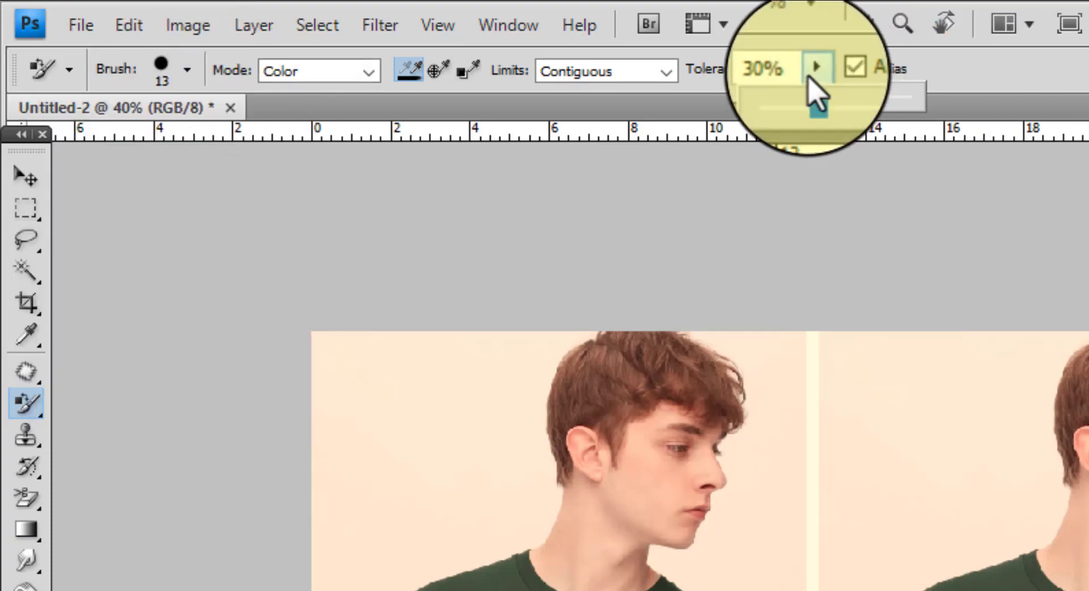
left_click(815, 71)
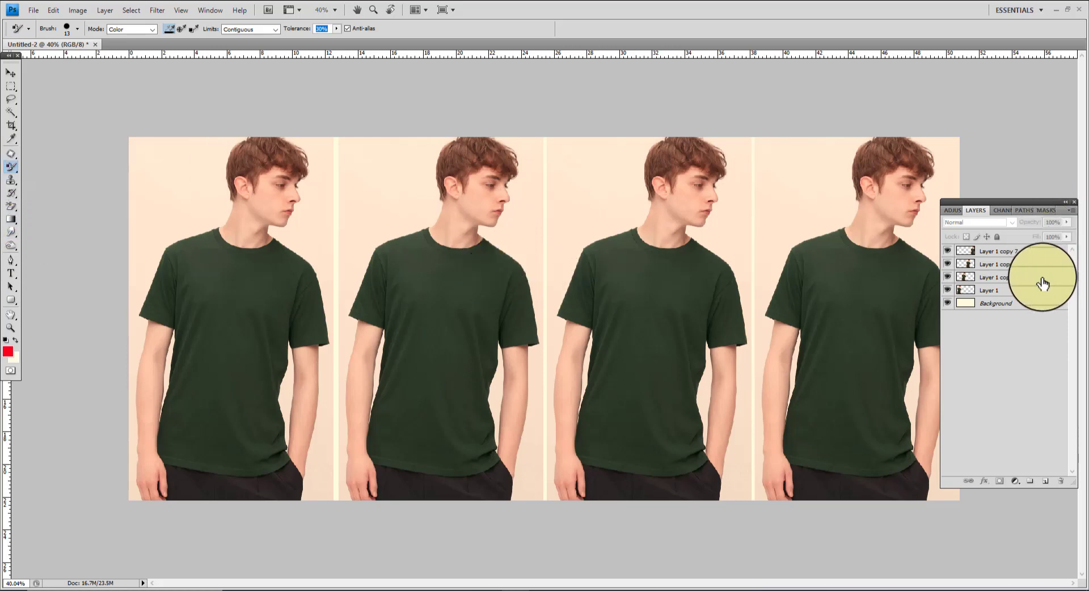
Identify the second photo's layer by toggling layer visibility, and make Layer 1 copy 2 the active layer.
left_click(947, 277)
left_click(947, 277)
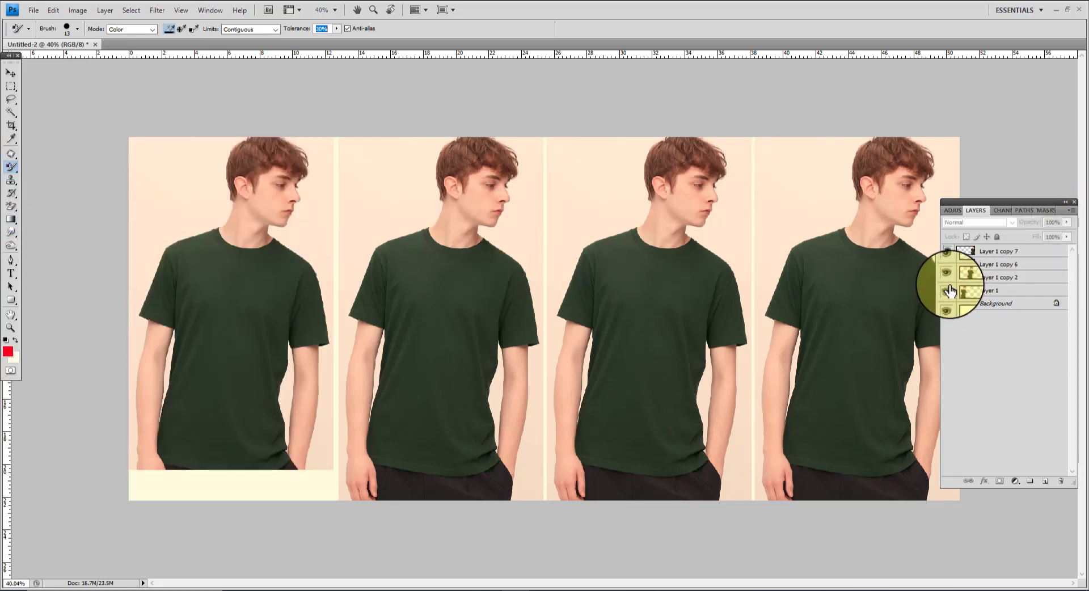
left_click(947, 277)
left_click(946, 277)
left_click(1024, 278)
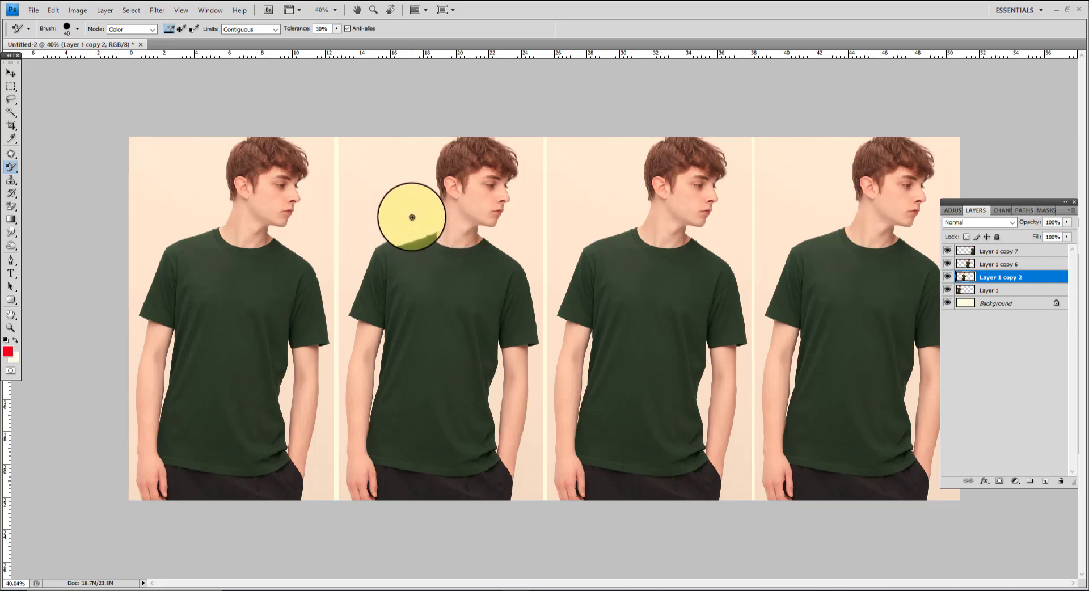
Recolour the collar, shoulders, sleeves and chest of the second photo's shirt red with a 100 px brush.
scroll(434, 233, "up", 3)
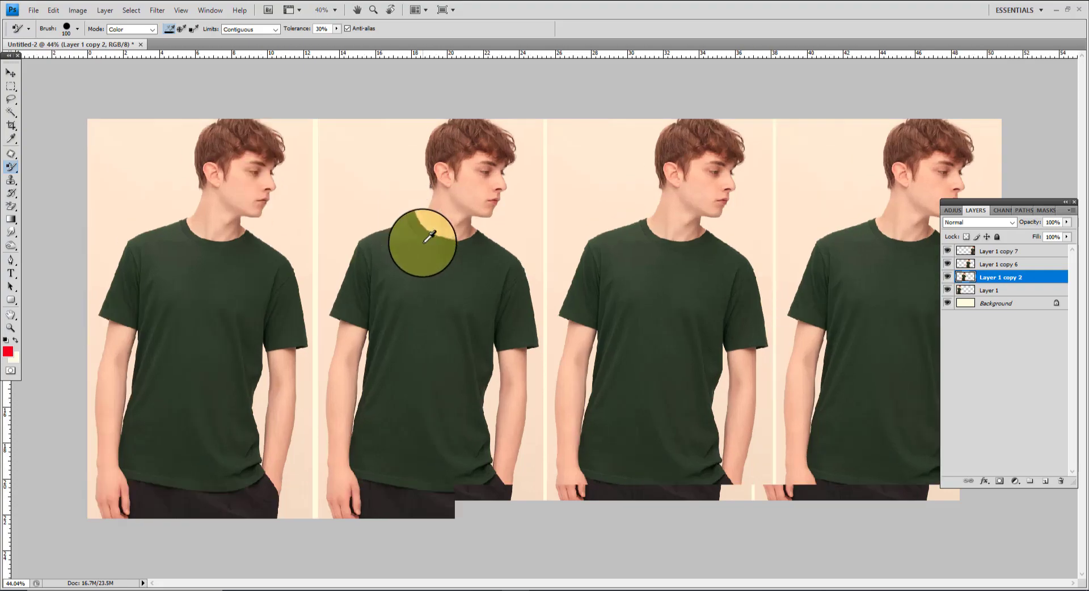
left_click_drag(434, 241, 433, 213)
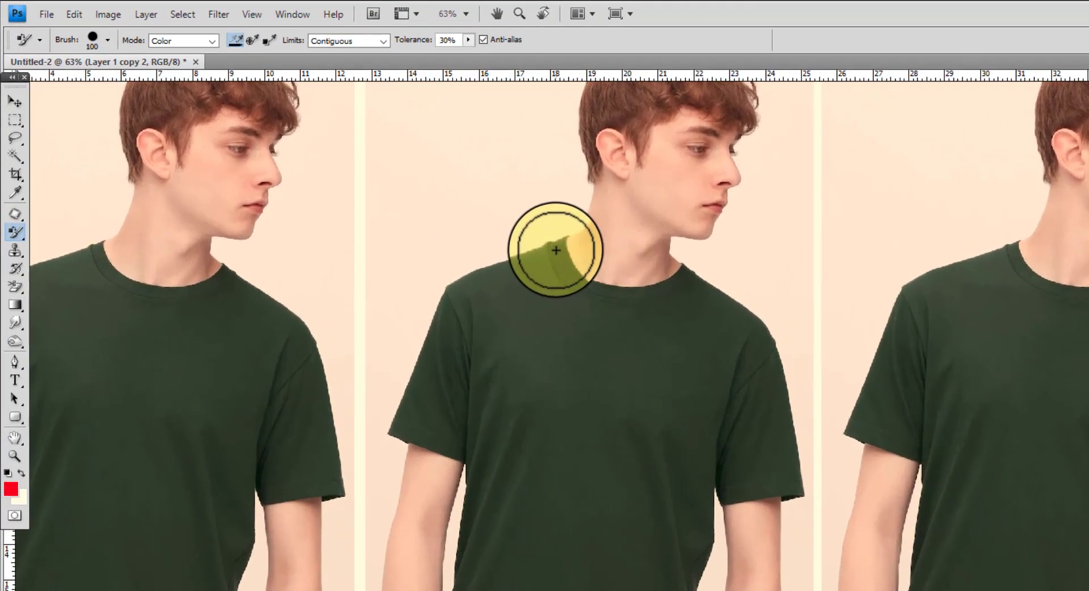
mouse_move(544, 282)
left_mouse_down()
mouse_move(616, 293)
mouse_move(703, 283)
mouse_move(747, 345)
mouse_move(726, 420)
left_mouse_up()
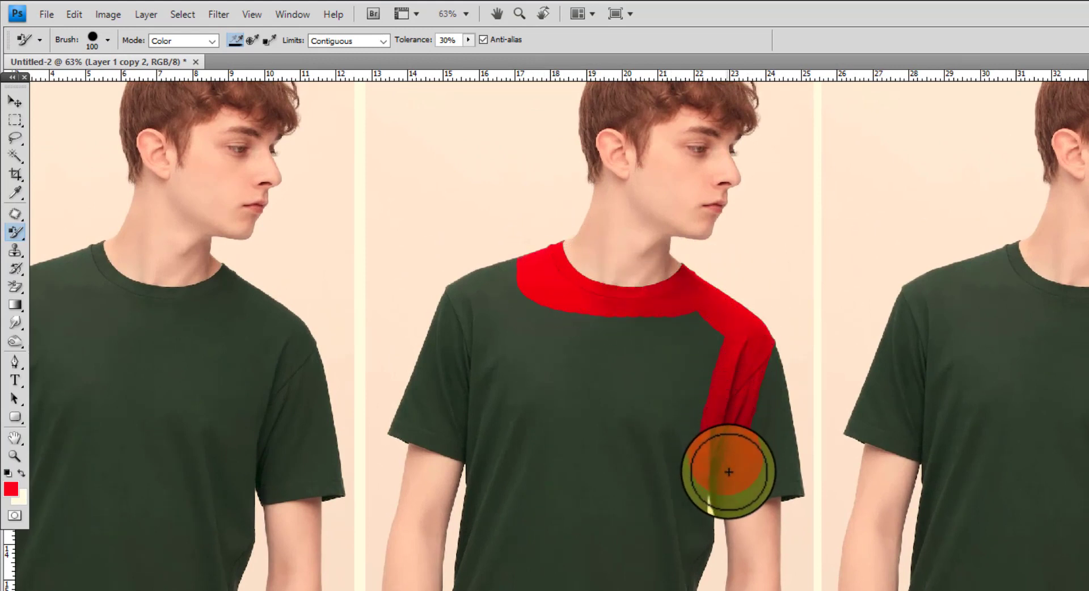
mouse_move(739, 489)
left_mouse_down()
mouse_move(786, 482)
mouse_move(768, 366)
mouse_move(748, 454)
left_mouse_up()
mouse_move(566, 304)
left_mouse_down()
mouse_move(529, 267)
mouse_move(449, 289)
mouse_move(396, 426)
mouse_move(464, 453)
mouse_move(465, 344)
mouse_move(479, 308)
mouse_move(718, 331)
mouse_move(722, 357)
mouse_move(702, 398)
mouse_move(694, 471)
mouse_move(480, 458)
mouse_move(444, 406)
mouse_move(502, 361)
mouse_move(509, 341)
mouse_move(715, 366)
mouse_move(676, 430)
mouse_move(514, 438)
mouse_move(500, 415)
mouse_move(532, 388)
mouse_move(667, 398)
mouse_move(542, 410)
mouse_move(675, 389)
left_mouse_up()
Try to recolour the lower side and hem of the second photo's shirt red, and undo those strokes.
scroll(676, 389, "down", 3)
scroll(605, 410, "down", 2)
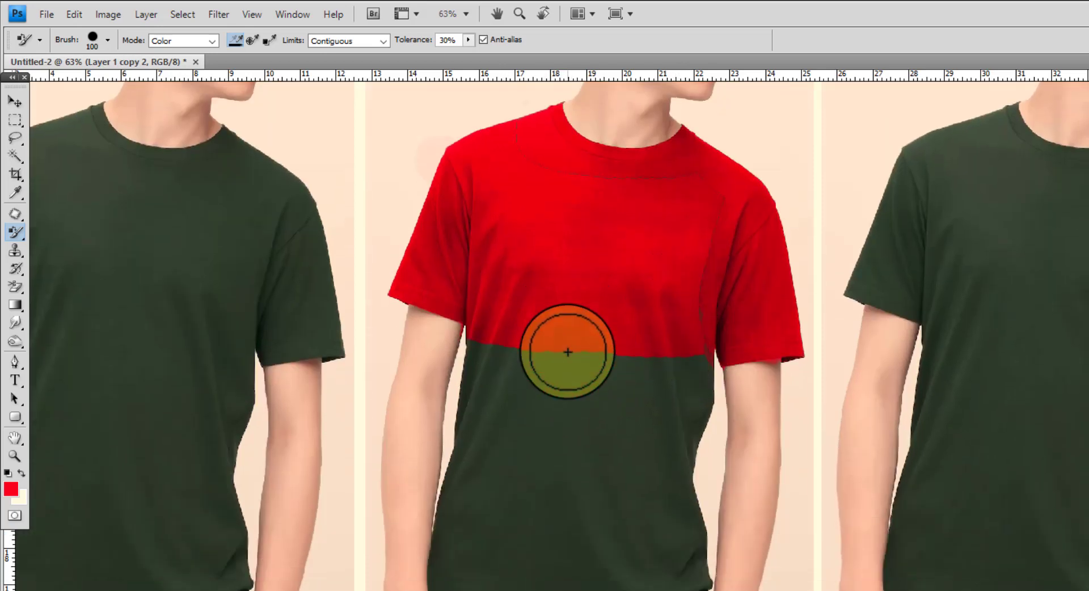
mouse_move(483, 319)
left_mouse_down()
mouse_move(442, 520)
mouse_move(553, 584)
left_mouse_up()
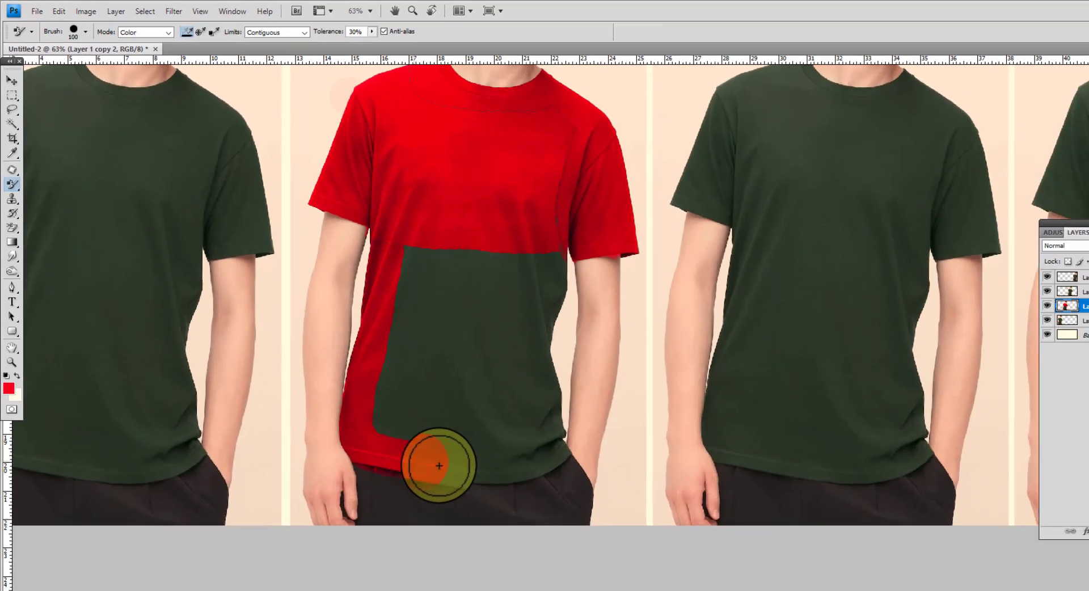
left_click_drag(439, 466, 476, 463)
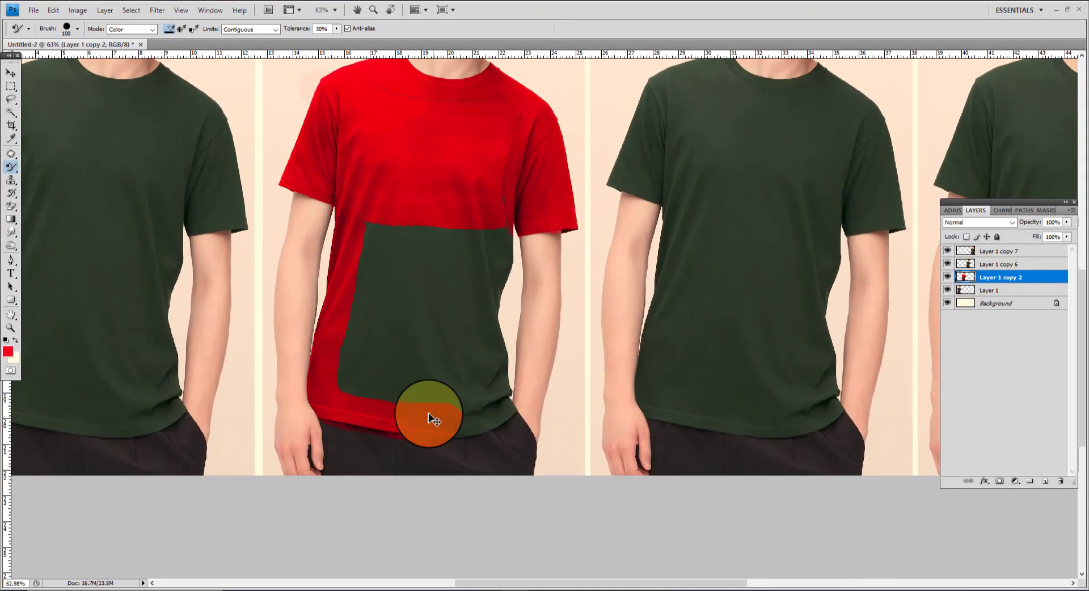
key("ctrl+z")
scroll(392, 442, "up", 4)
mouse_move(331, 440)
left_mouse_down()
mouse_move(424, 464)
mouse_move(544, 467)
left_mouse_up()
key("ctrl+z")
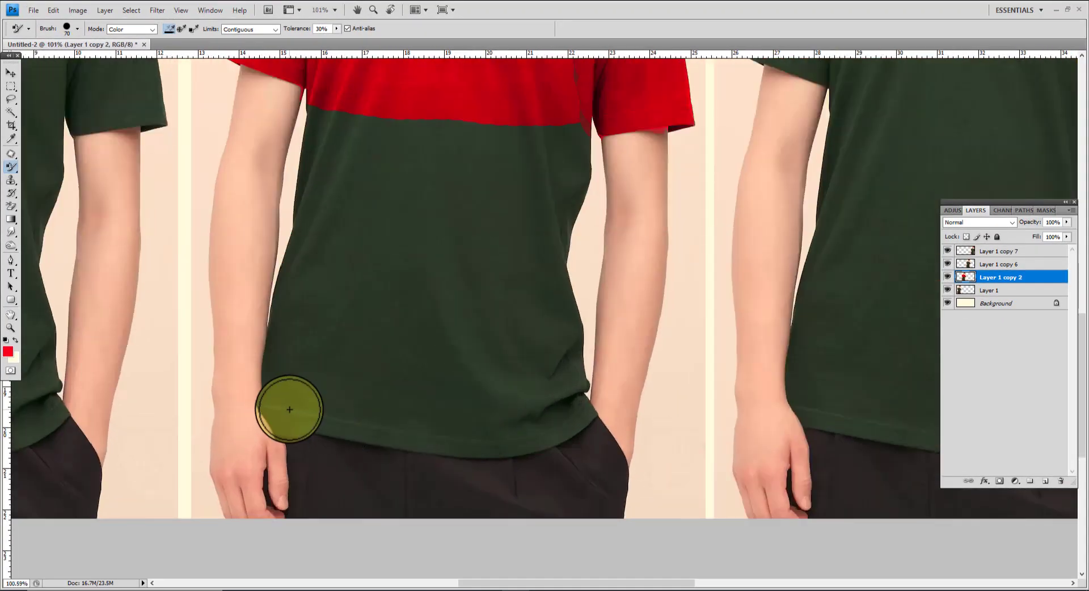
Recolour the second shirt's hem red with a 70 px brush and touch up its lower edge with a 10 px brush.
mouse_move(284, 408)
left_mouse_down()
mouse_move(498, 439)
mouse_move(576, 413)
left_mouse_up()
scroll(459, 448, "up", 3)
key("bracketleft")
key("bracketleft")
key("bracketleft")
key("bracketleft")
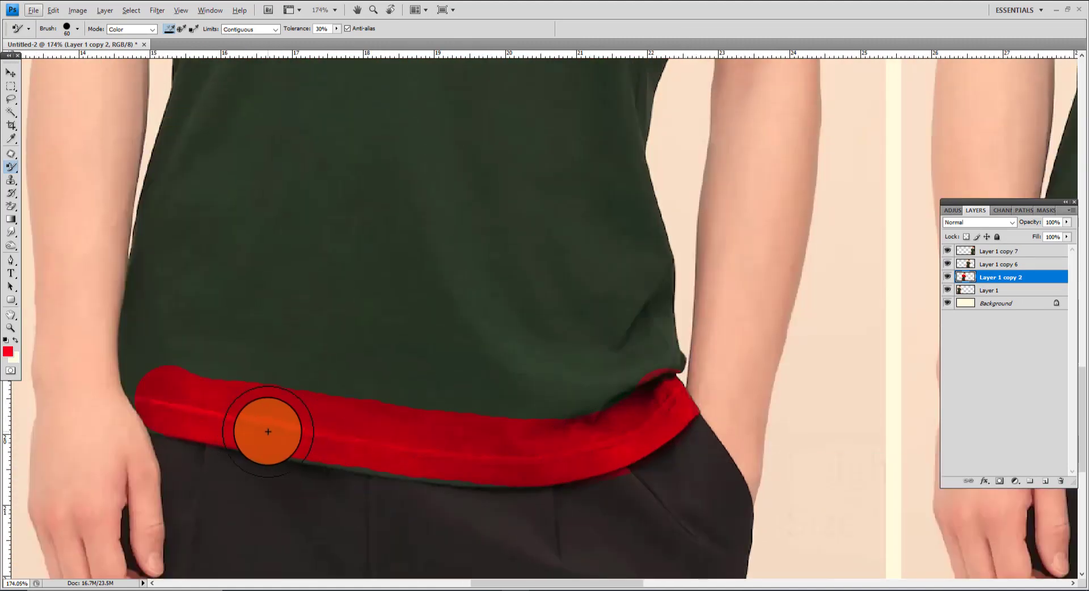
scroll(486, 484, "up", 4)
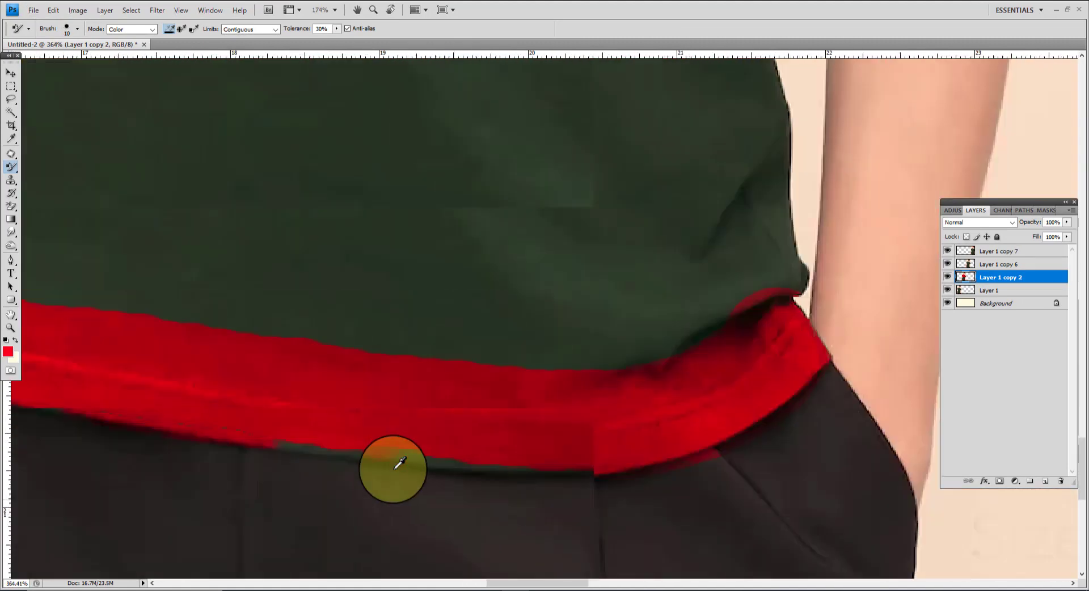
scroll(656, 403, "down", 4)
Recolour the side edges and lower part of the second shirt red with a 45 px brush.
key("bracketright")
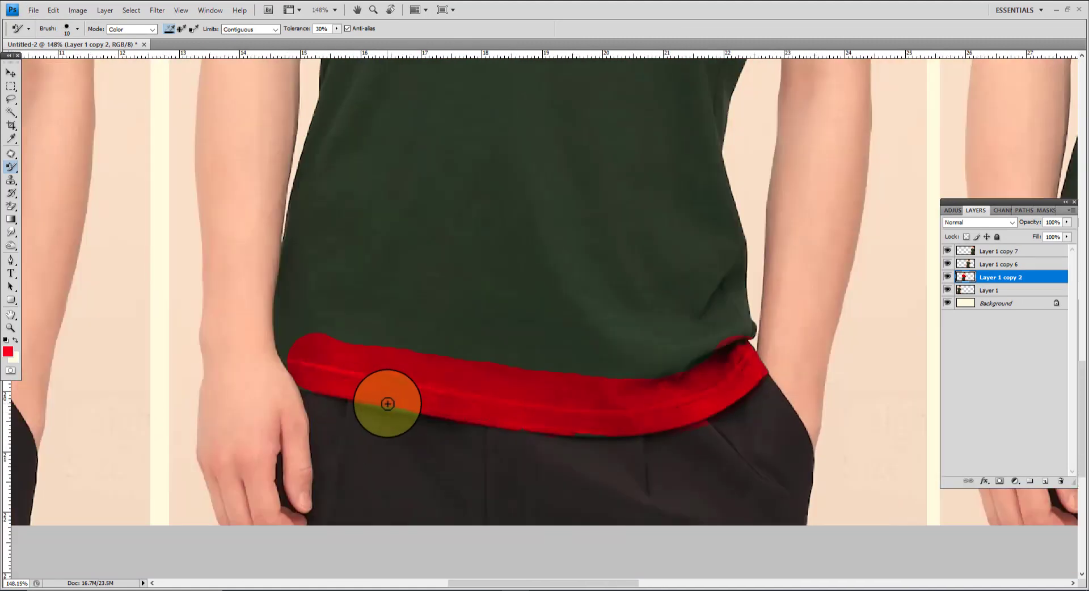
key("bracketright")
key("bracketright")
key("bracketright")
mouse_move(326, 142)
left_mouse_down()
mouse_move(287, 325)
mouse_move(296, 354)
left_mouse_up()
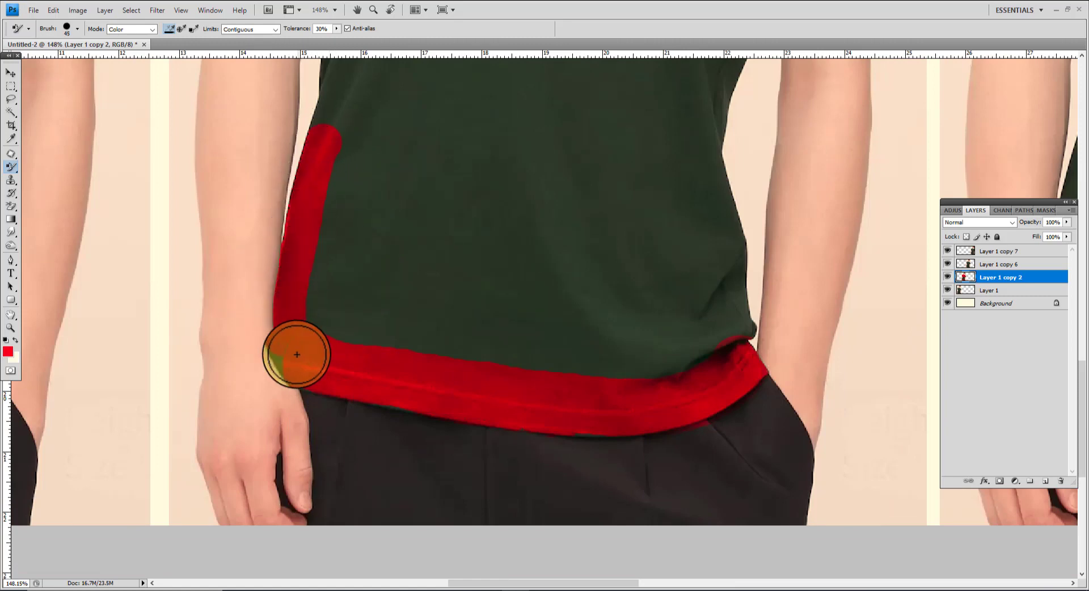
mouse_move(715, 126)
left_mouse_down()
mouse_move(742, 250)
mouse_move(720, 346)
left_mouse_up()
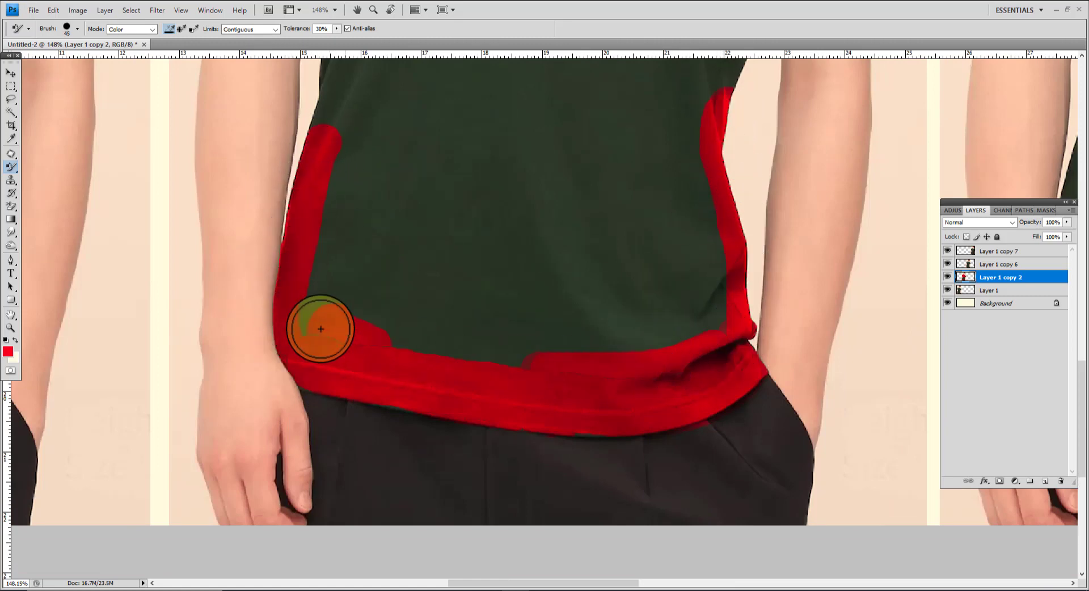
mouse_move(318, 326)
left_mouse_down()
mouse_move(516, 352)
mouse_move(322, 292)
mouse_move(586, 348)
mouse_move(719, 307)
mouse_move(658, 313)
mouse_move(413, 285)
mouse_move(323, 256)
mouse_move(609, 289)
mouse_move(380, 259)
left_mouse_up()
scroll(596, 384, "down", 4)
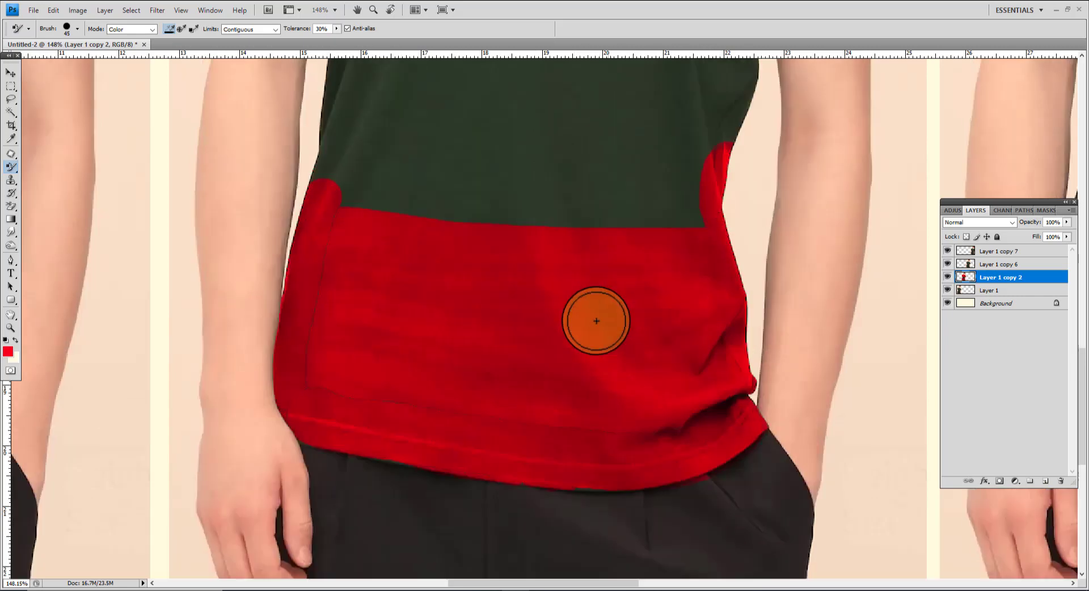
Recolour the remaining green middle of the second photo's shirt red with an 80 px brush.
scroll(453, 259, "up", 3)
mouse_move(389, 204)
left_mouse_down()
mouse_move(632, 187)
mouse_move(627, 260)
mouse_move(597, 214)
mouse_move(607, 331)
left_mouse_up()
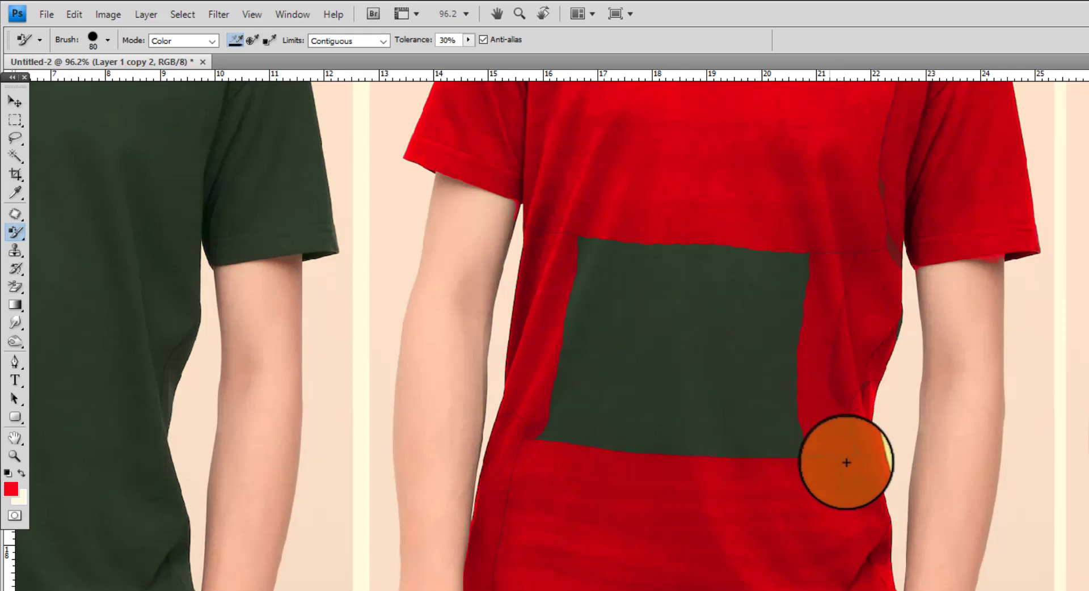
mouse_move(846, 462)
left_mouse_down()
mouse_move(783, 362)
mouse_move(754, 260)
mouse_move(760, 412)
left_mouse_up()
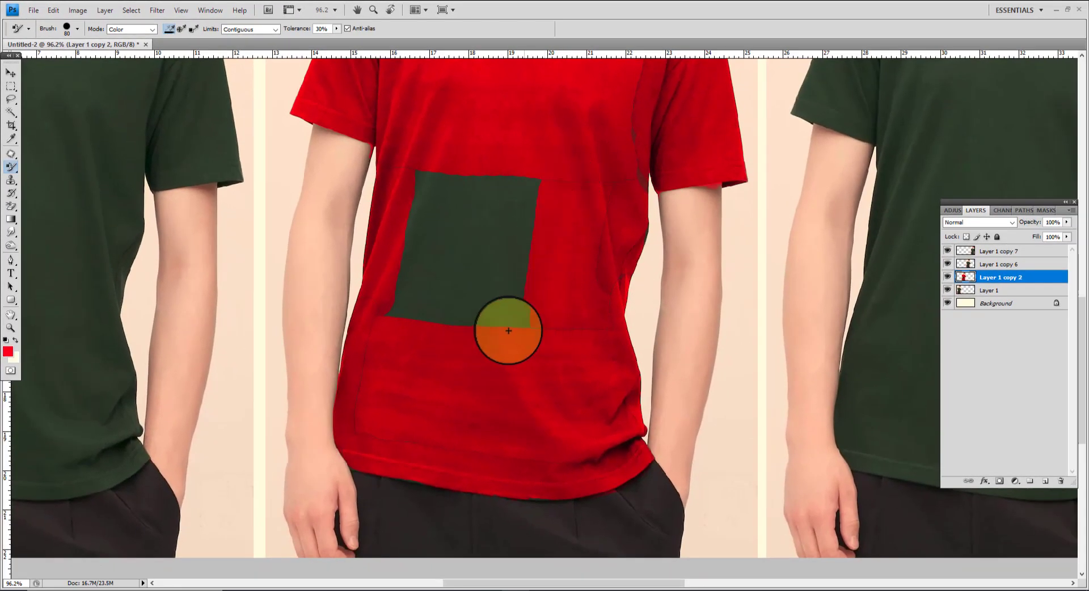
mouse_move(508, 330)
left_mouse_down()
mouse_move(546, 165)
mouse_move(503, 229)
mouse_move(491, 321)
mouse_move(486, 198)
mouse_move(433, 316)
mouse_move(433, 206)
mouse_move(416, 225)
left_mouse_up()
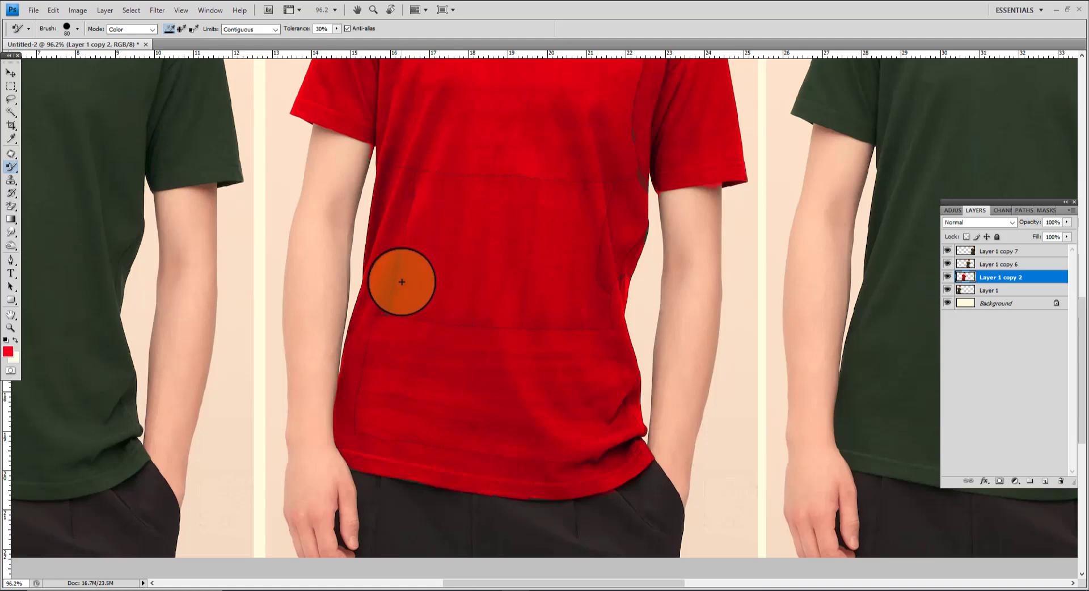
mouse_move(401, 282)
left_mouse_down()
mouse_move(462, 317)
mouse_move(505, 292)
left_mouse_up()
key("alt")
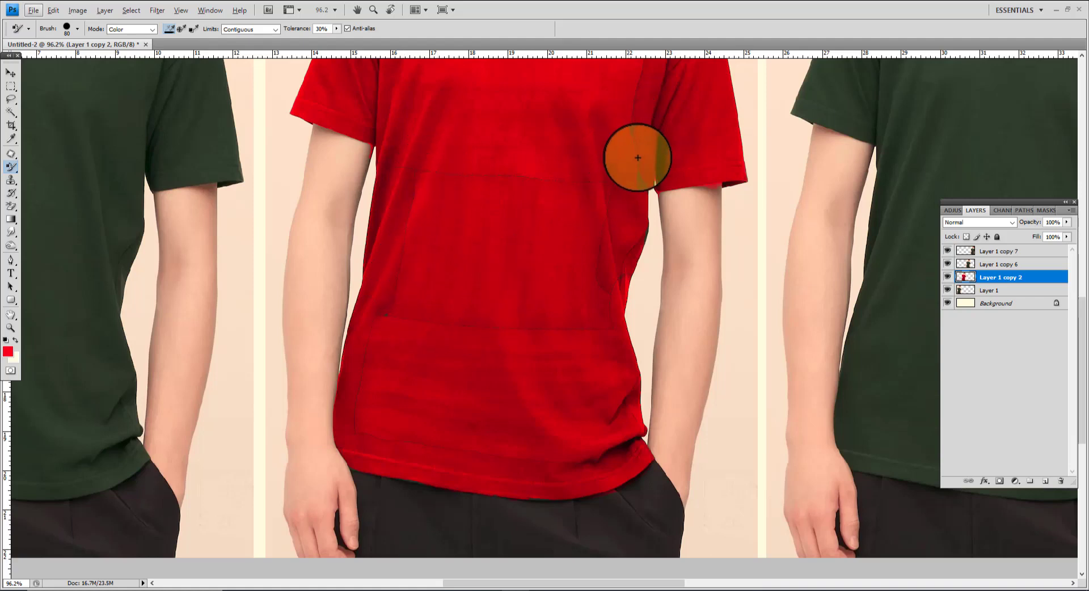
scroll(462, 248, "down", 5)
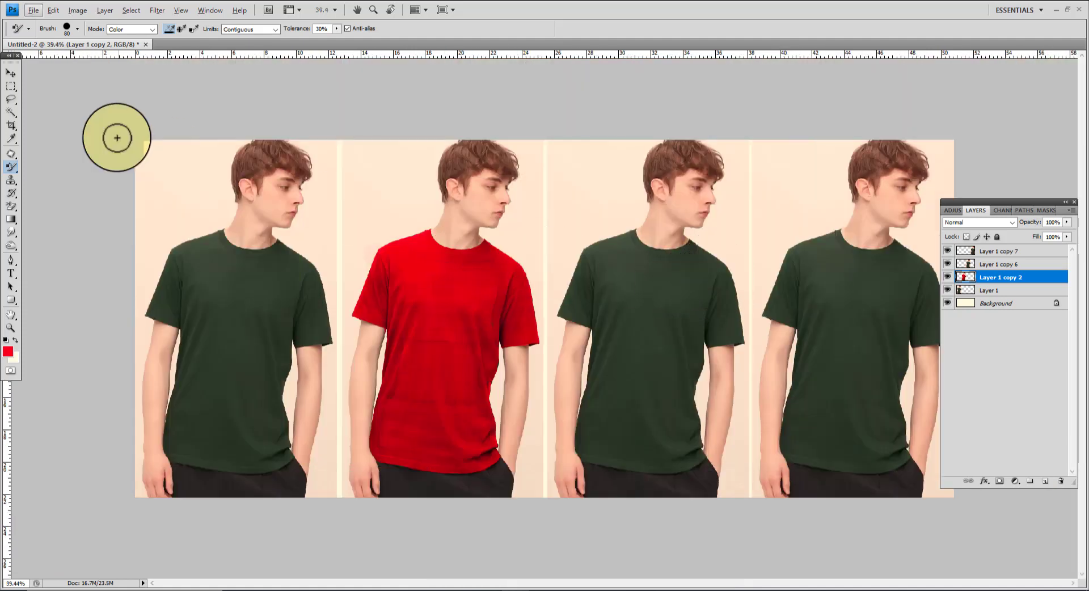
Select the third photo's layer and set the foreground colour to yellow with C 0, M 0, Y 100 and K 0.
left_click(12, 75)
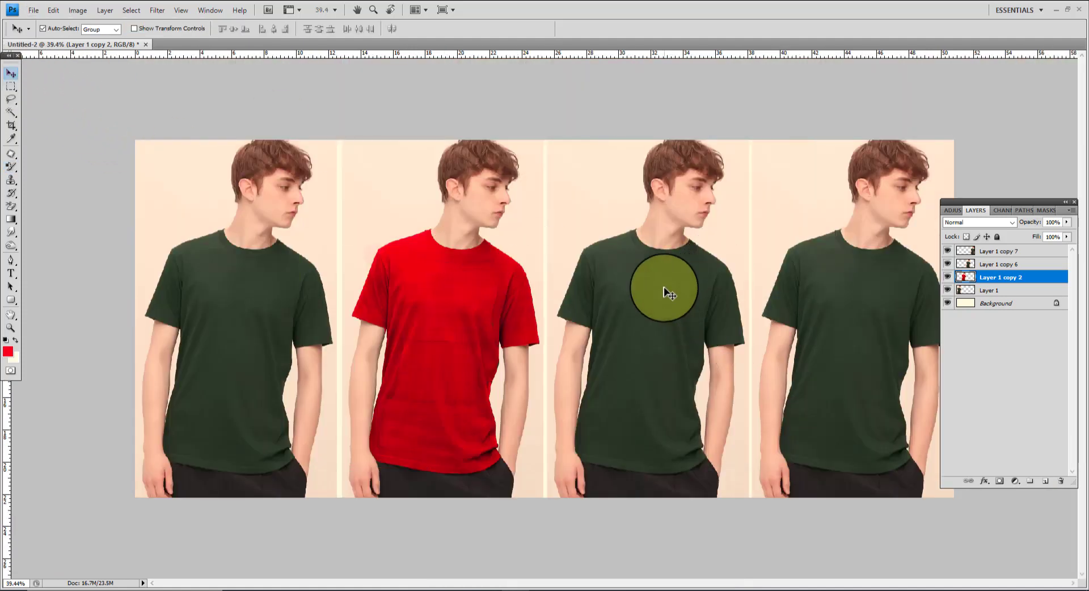
right_click(667, 291)
left_click(685, 294)
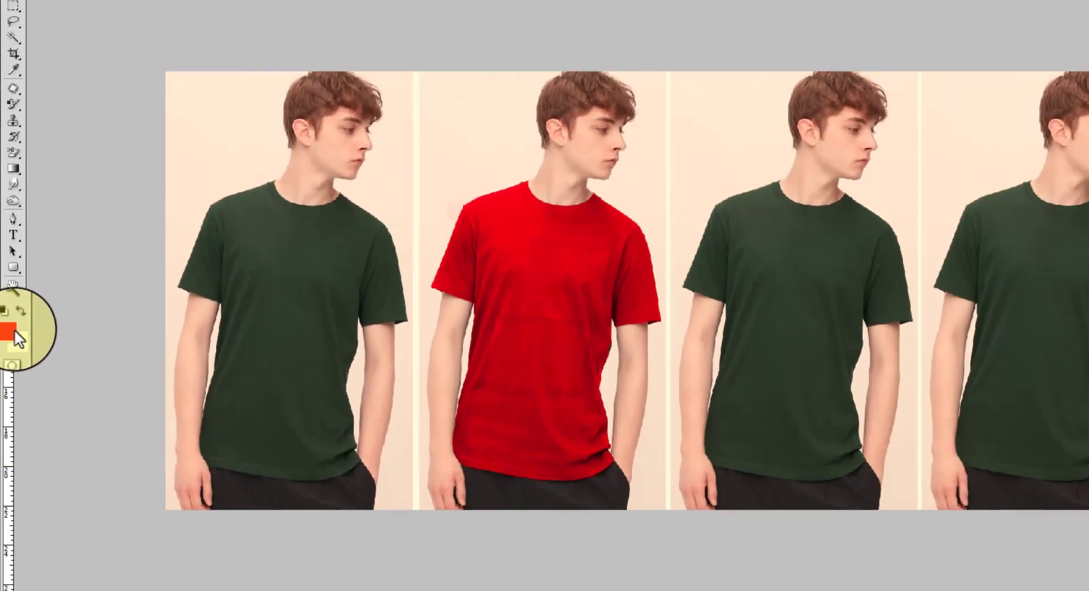
left_click(15, 329)
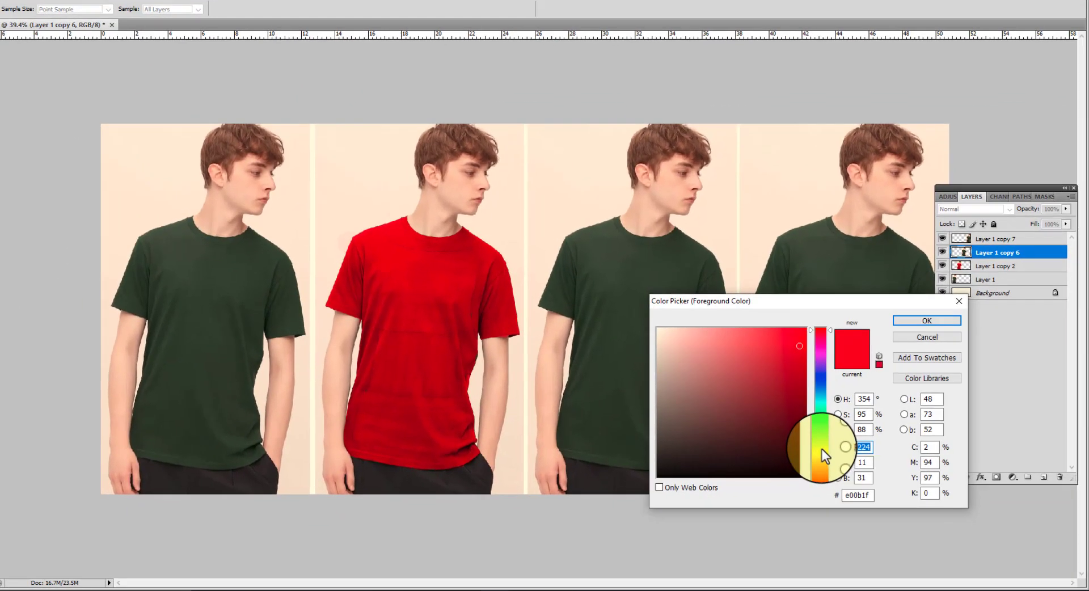
left_click(819, 447)
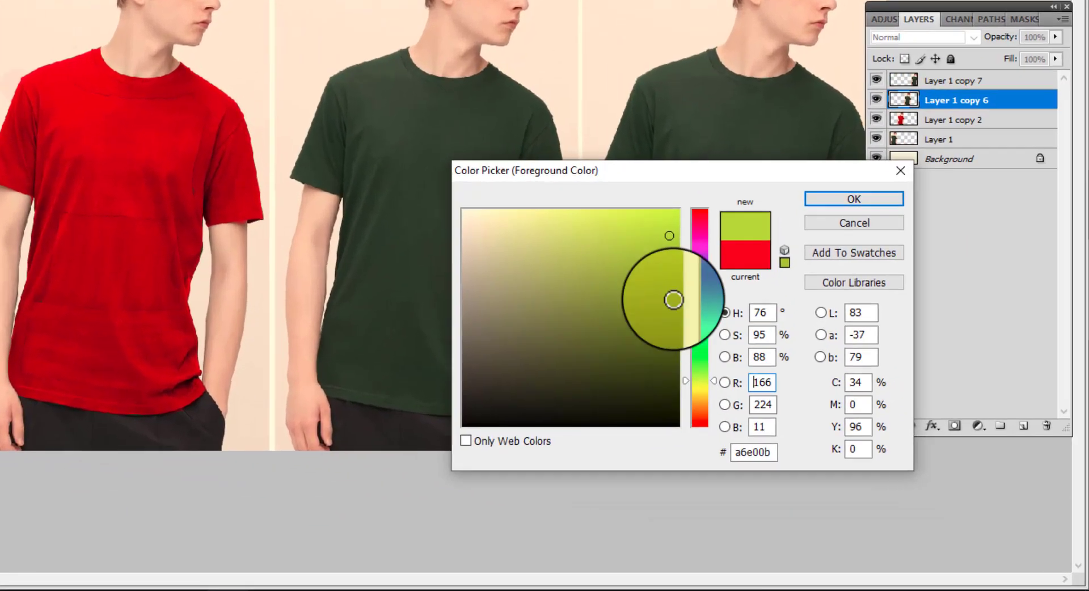
left_click(659, 219)
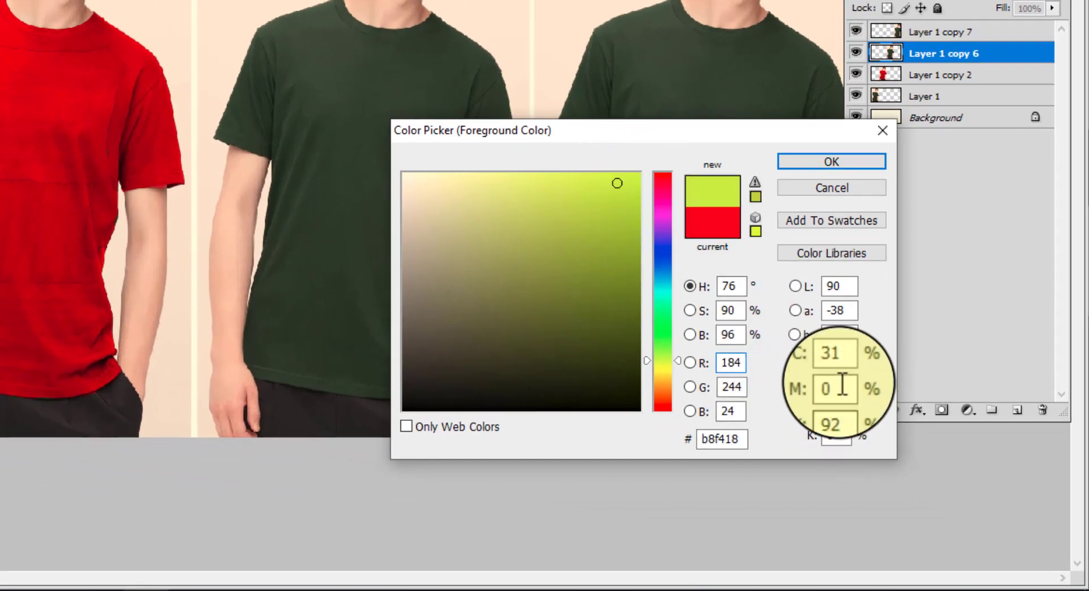
double_click(832, 362)
type("0")
key("Tab")
key("Tab")
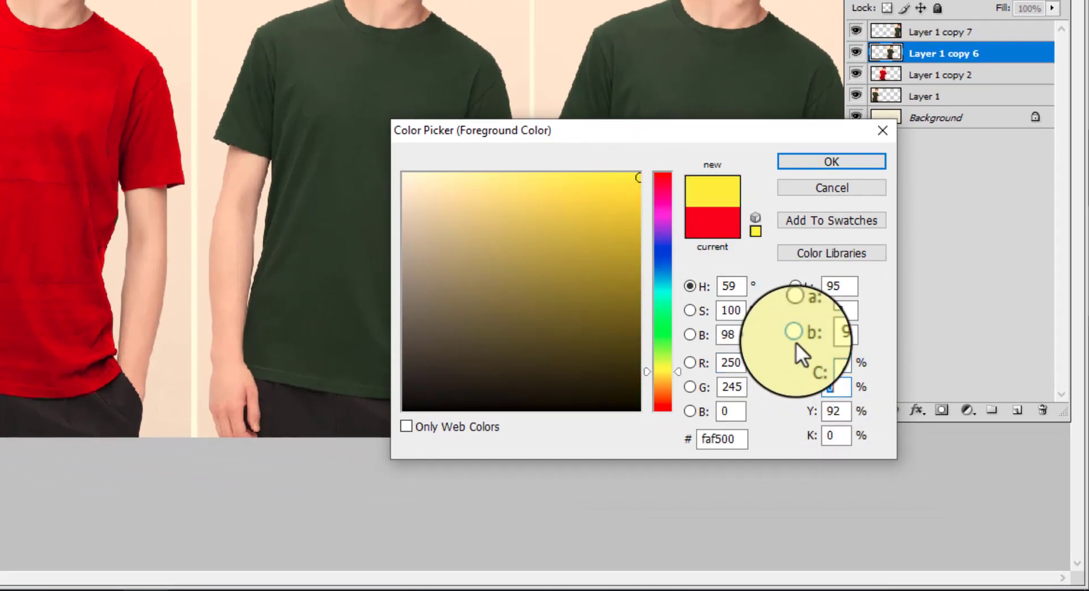
type("100")
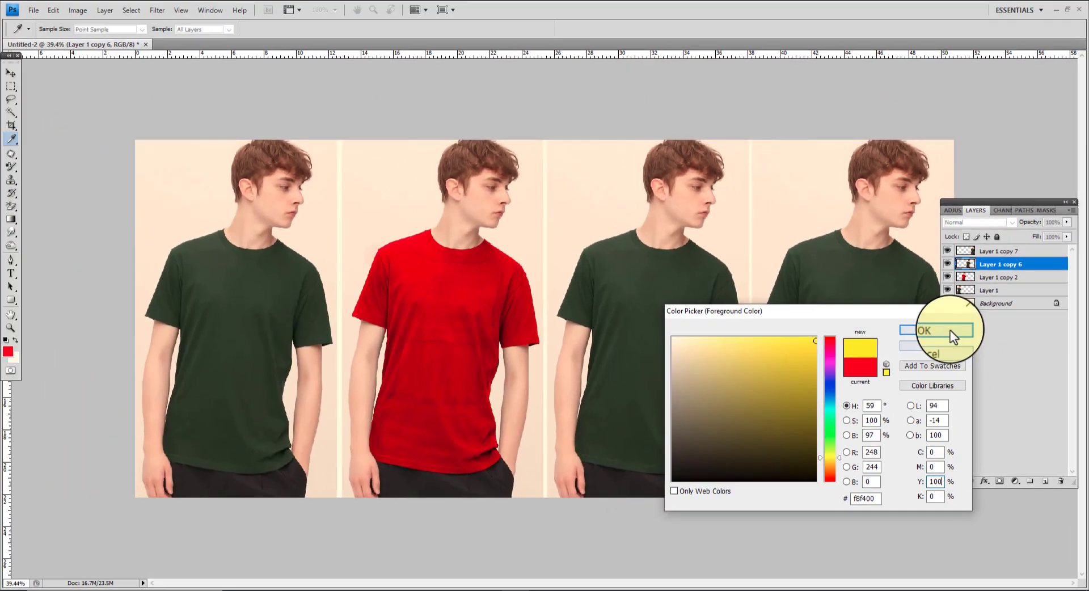
left_click(951, 330)
key("v")
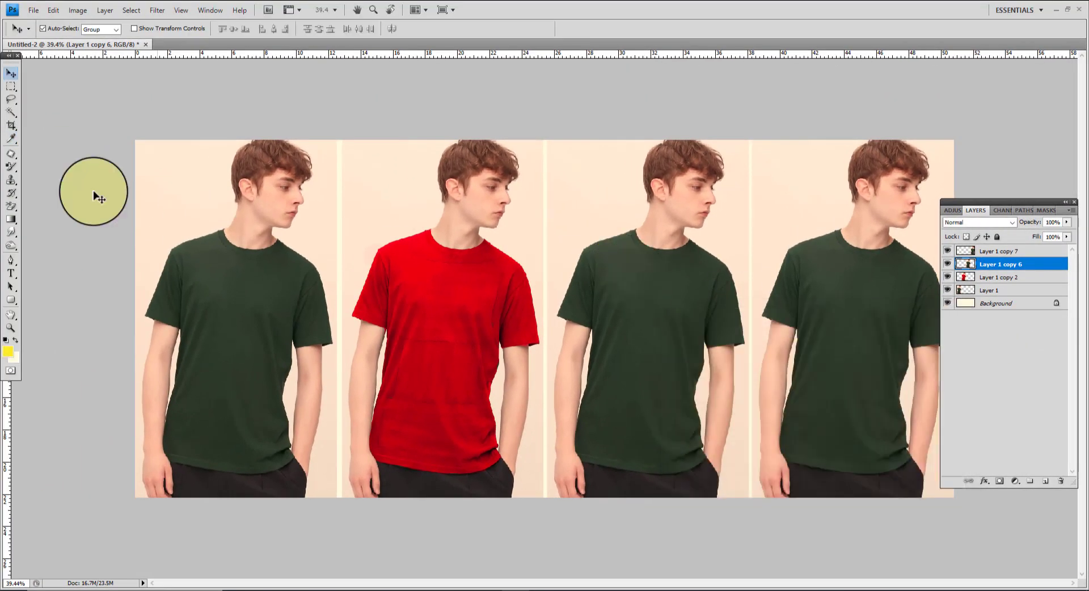
Recolour the collar, shoulders, sleeves and chest of the third photo's shirt yellow using the Color Replacement tool with an 80 px brush.
left_click(12, 167)
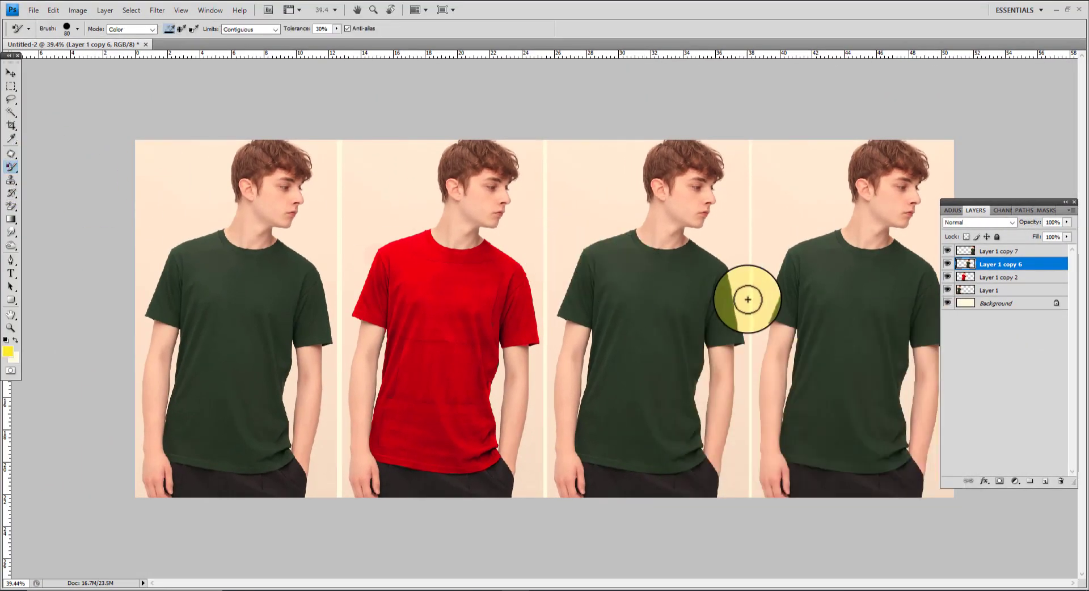
scroll(752, 296, "up", 3)
left_click_drag(603, 267, 554, 235)
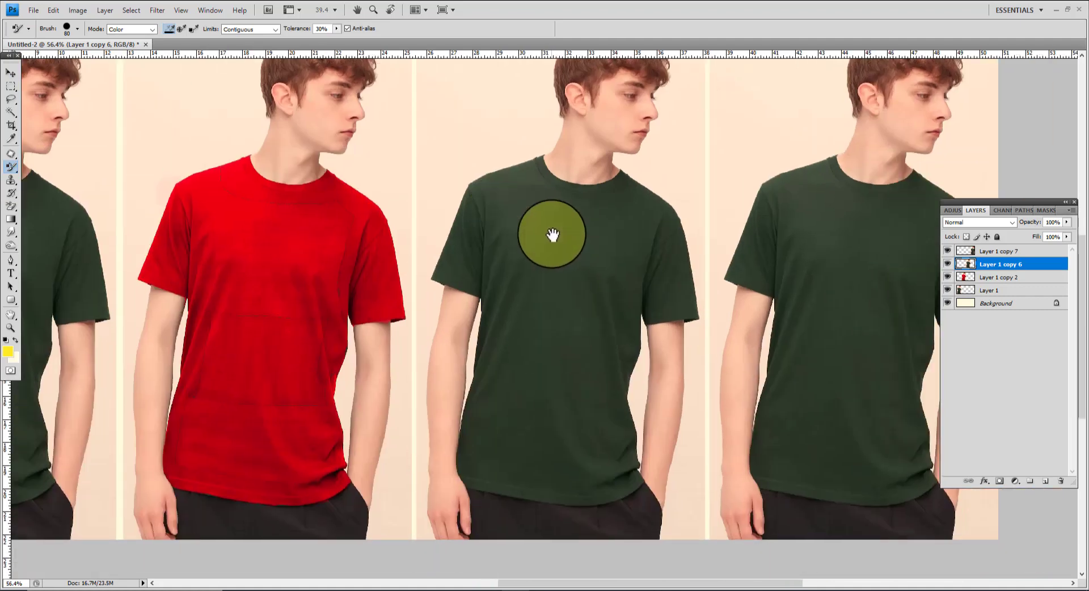
scroll(595, 177, "up", 3)
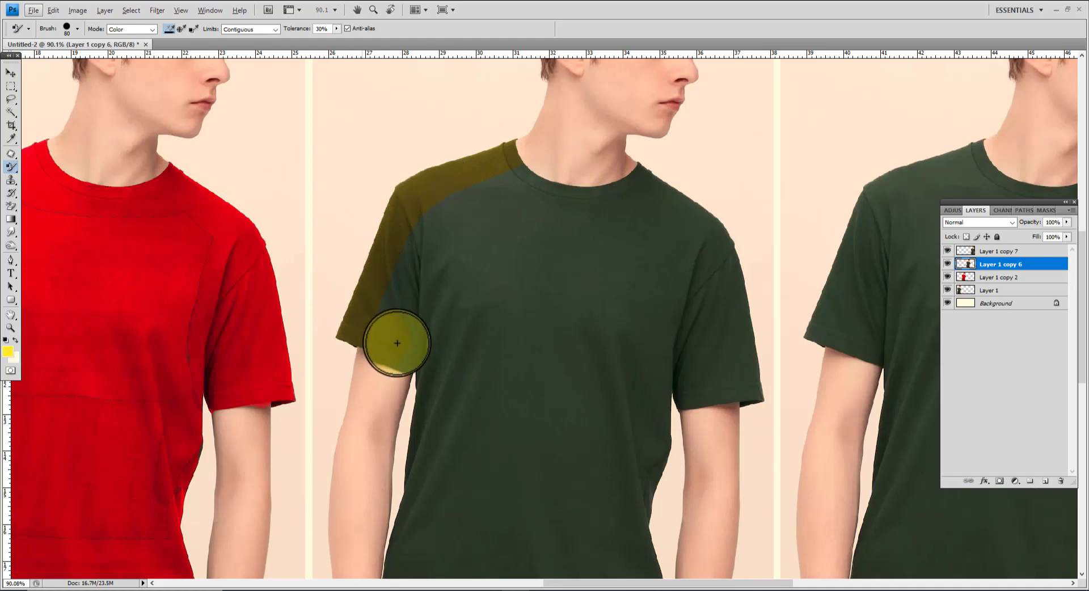
mouse_move(420, 304)
left_mouse_down()
mouse_move(448, 208)
mouse_move(382, 318)
mouse_move(438, 255)
mouse_move(465, 203)
left_mouse_up()
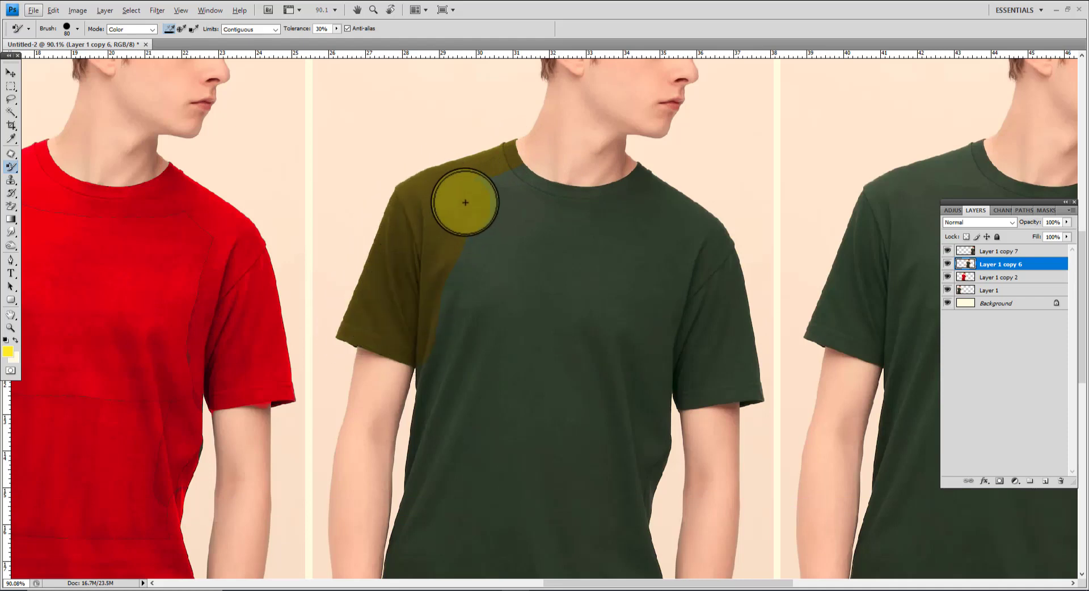
mouse_move(514, 168)
left_mouse_down()
mouse_move(546, 187)
mouse_move(631, 189)
left_mouse_up()
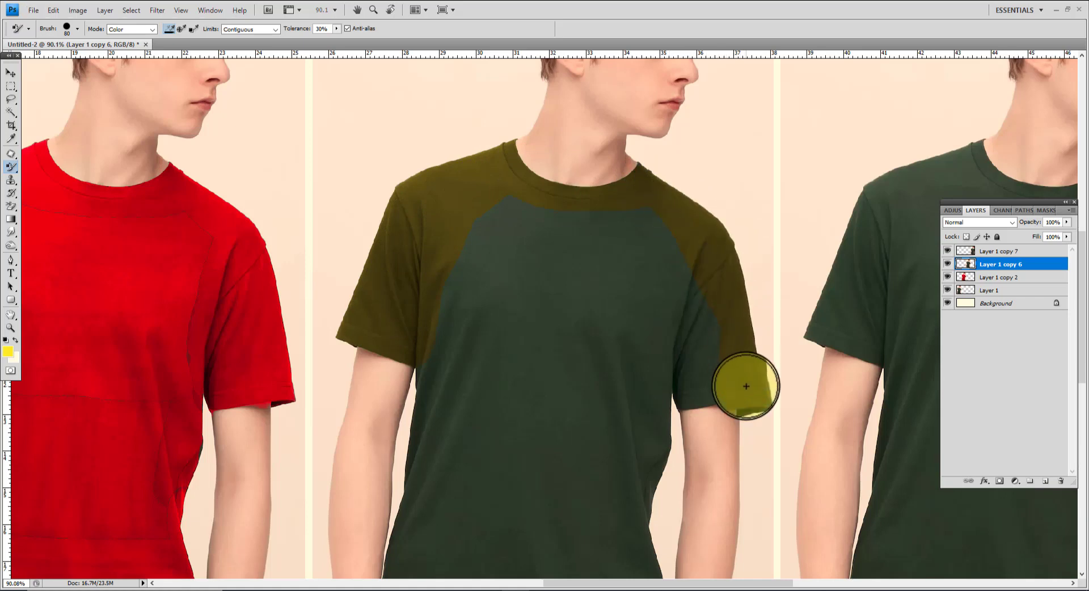
mouse_move(703, 373)
left_mouse_down()
mouse_move(681, 268)
mouse_move(653, 219)
mouse_move(688, 318)
mouse_move(678, 372)
mouse_move(632, 430)
left_mouse_up()
mouse_move(501, 229)
left_mouse_down()
mouse_move(617, 213)
mouse_move(495, 224)
mouse_move(492, 240)
mouse_move(647, 257)
mouse_move(442, 282)
mouse_move(687, 326)
mouse_move(663, 293)
mouse_move(544, 320)
left_mouse_up()
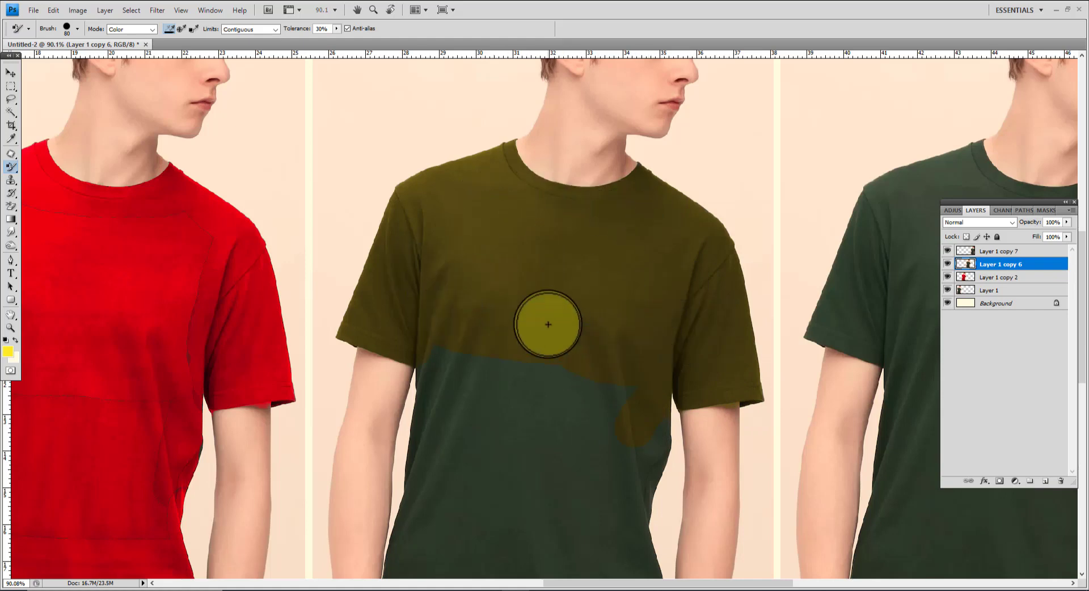
Recolour the waist, sides and hem of the third photo's shirt yellow, enlarging the brush to 100 px.
scroll(544, 321, "down", 3)
mouse_move(425, 190)
left_mouse_down()
mouse_move(424, 269)
mouse_move(397, 371)
mouse_move(478, 207)
mouse_move(465, 325)
left_mouse_up()
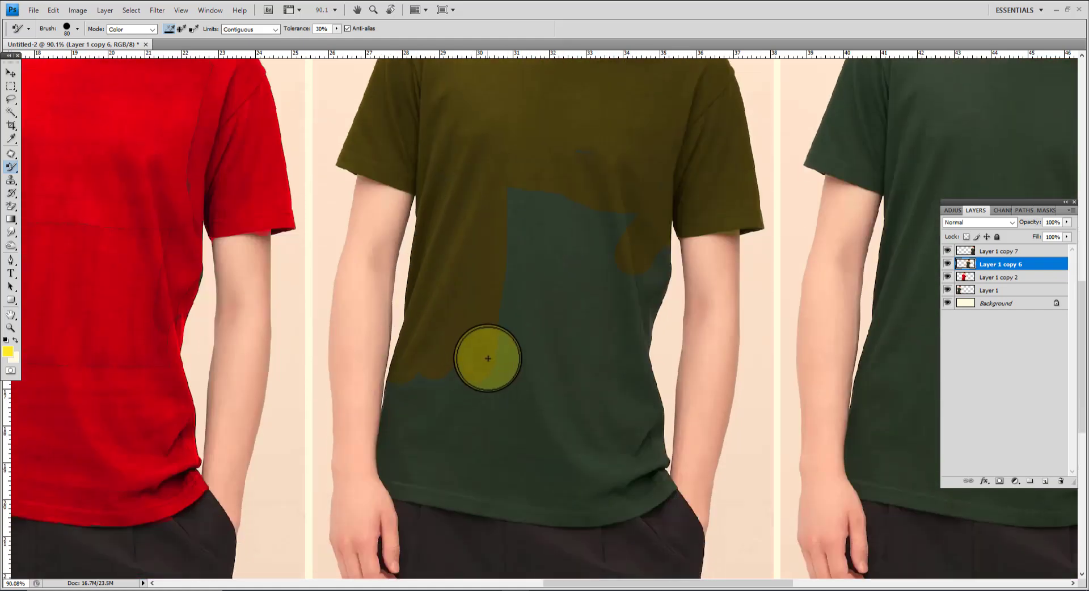
key("bracketright")
key("bracketright")
mouse_move(488, 359)
left_mouse_down()
mouse_move(548, 197)
mouse_move(517, 434)
mouse_move(604, 312)
mouse_move(608, 386)
mouse_move(654, 249)
mouse_move(633, 394)
mouse_move(643, 377)
mouse_move(656, 466)
mouse_move(409, 382)
mouse_move(392, 477)
mouse_move(539, 513)
mouse_move(620, 513)
mouse_move(658, 483)
mouse_move(517, 485)
mouse_move(446, 472)
mouse_move(442, 383)
mouse_move(468, 467)
mouse_move(459, 387)
left_mouse_up()
key("bracketright")
key("bracketright")
key("bracketright")
key("bracketright")
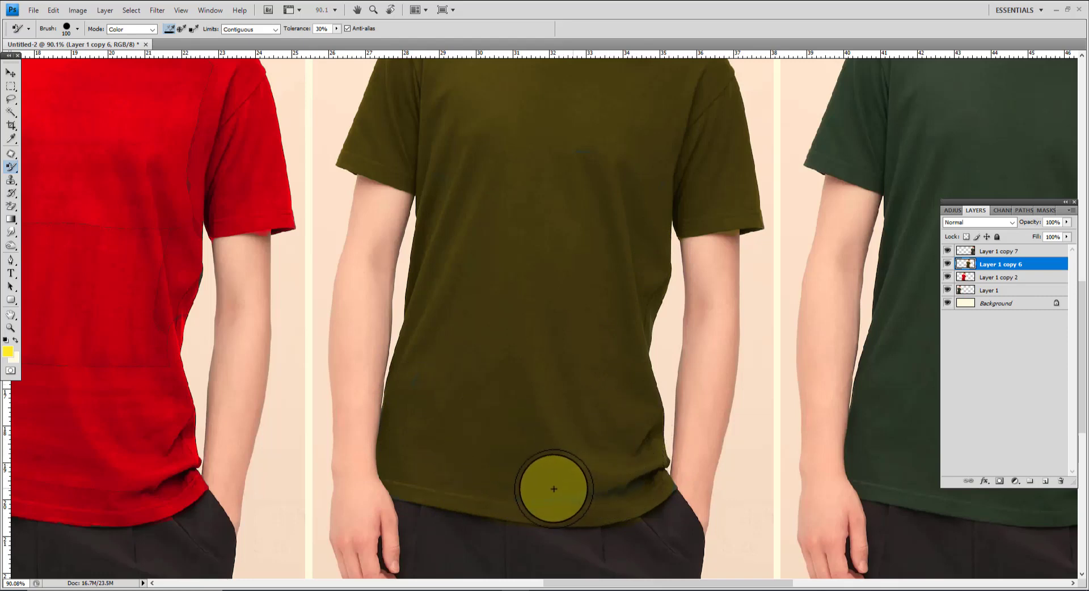
scroll(525, 437, "down", 3, "alt")
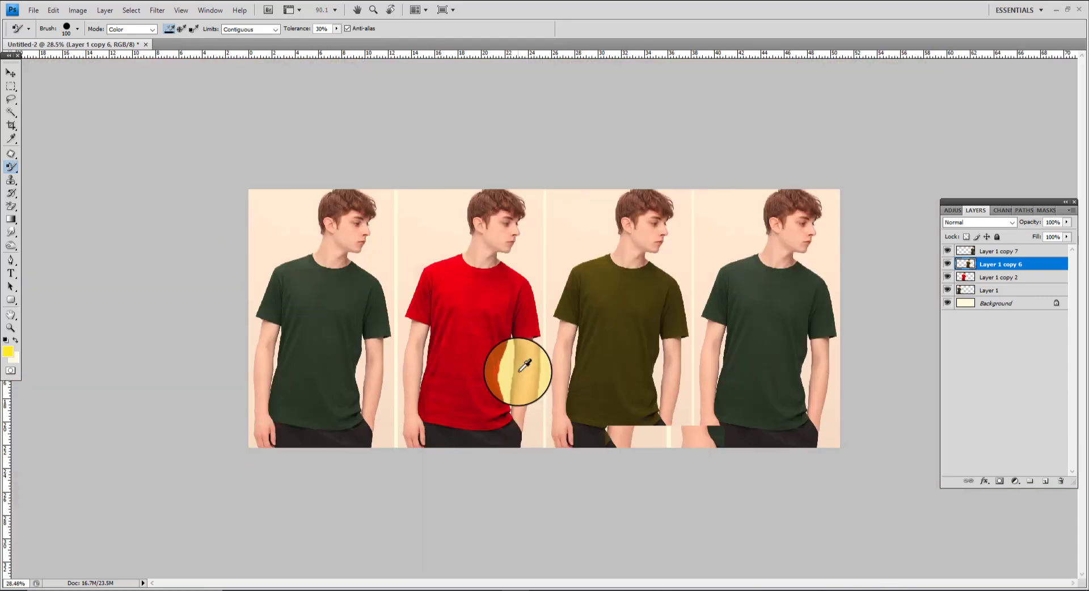
Select the fourth photo's layer and set the foreground colour to cyan with C 100, M 0, Y 0 and K 0.
left_click(11, 73)
scroll(849, 331, "up", 2, "alt")
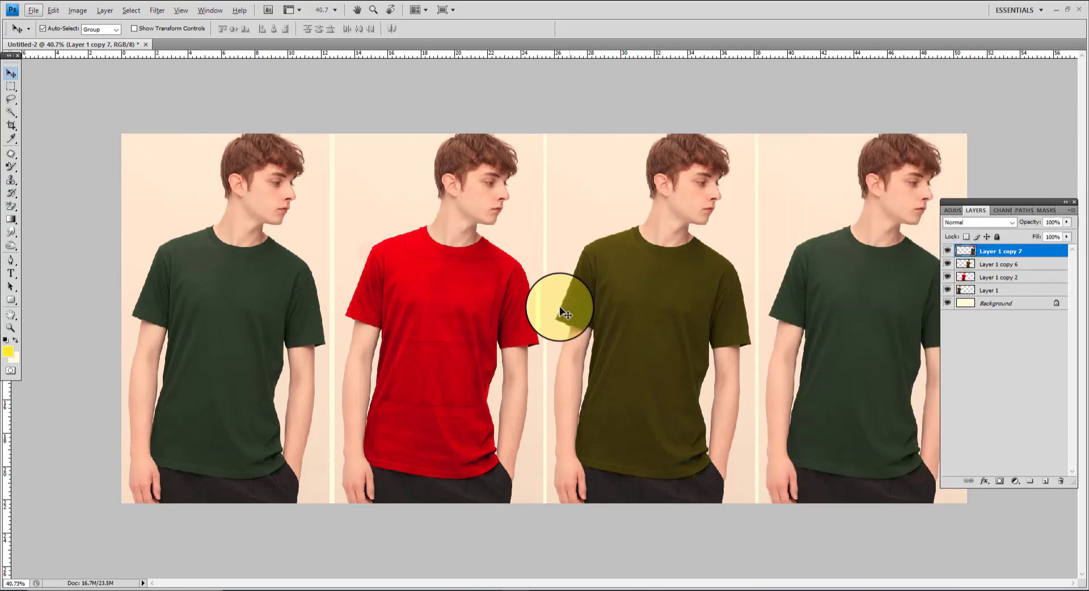
scroll(514, 310, "up", 1, "alt")
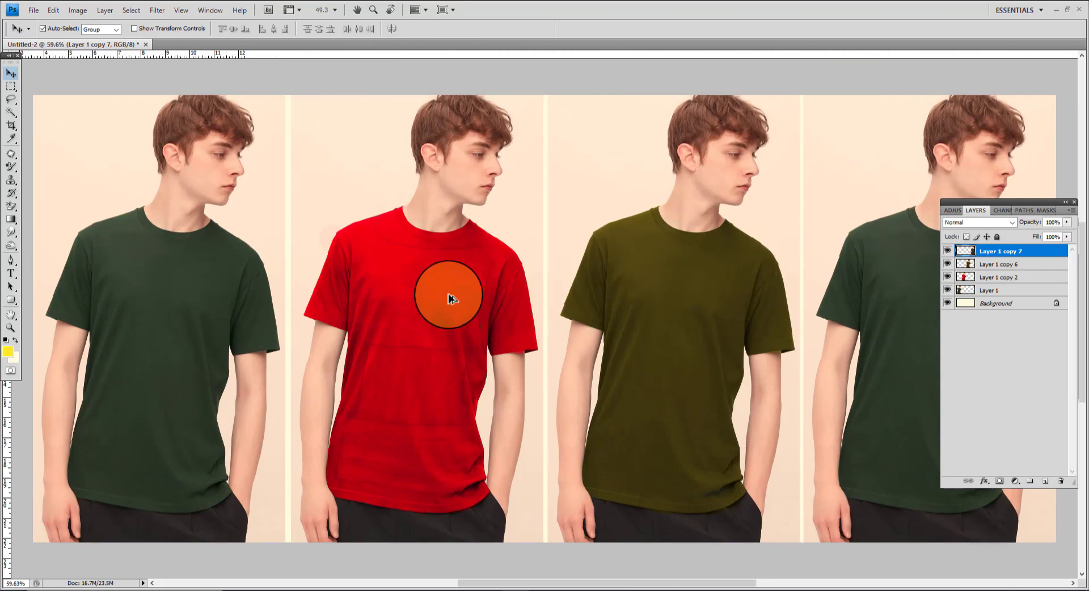
scroll(449, 298, "up", 3, "alt")
scroll(406, 305, "right", 6)
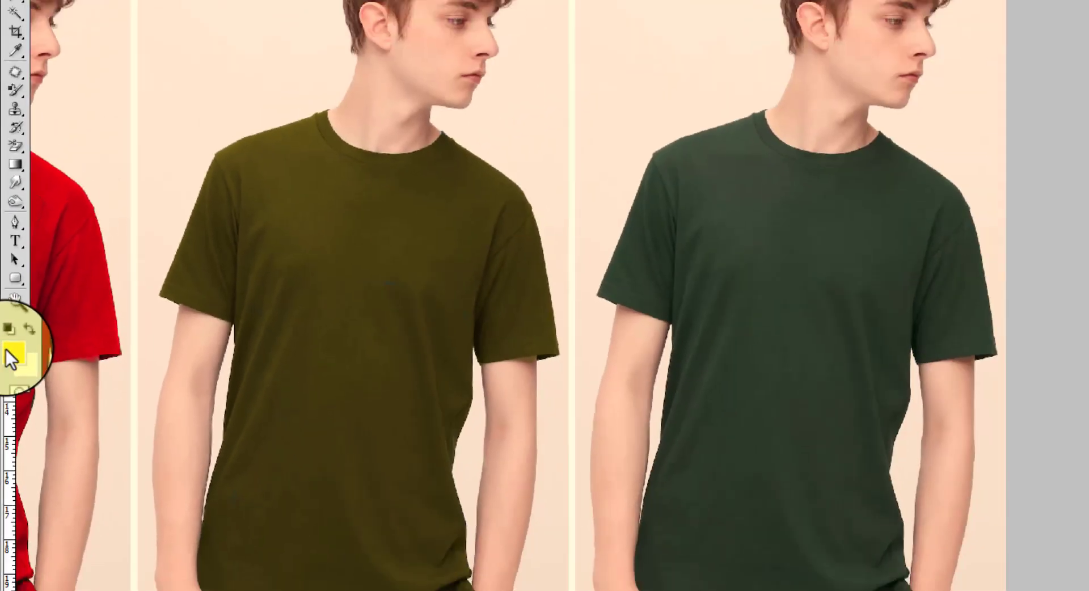
left_click(9, 351)
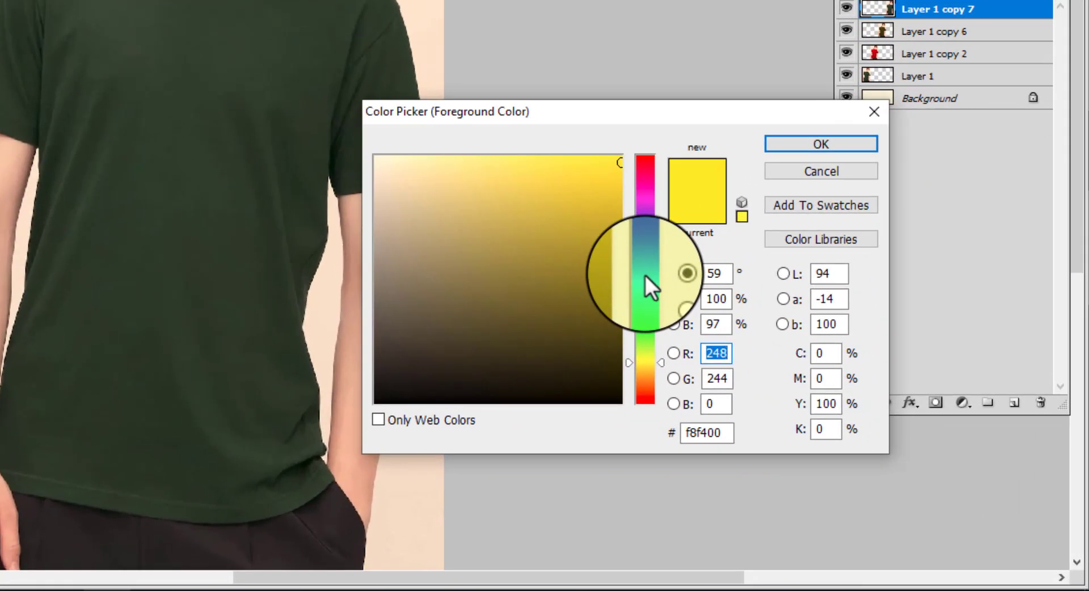
left_click(829, 406)
left_click(376, 157)
left_click(825, 354)
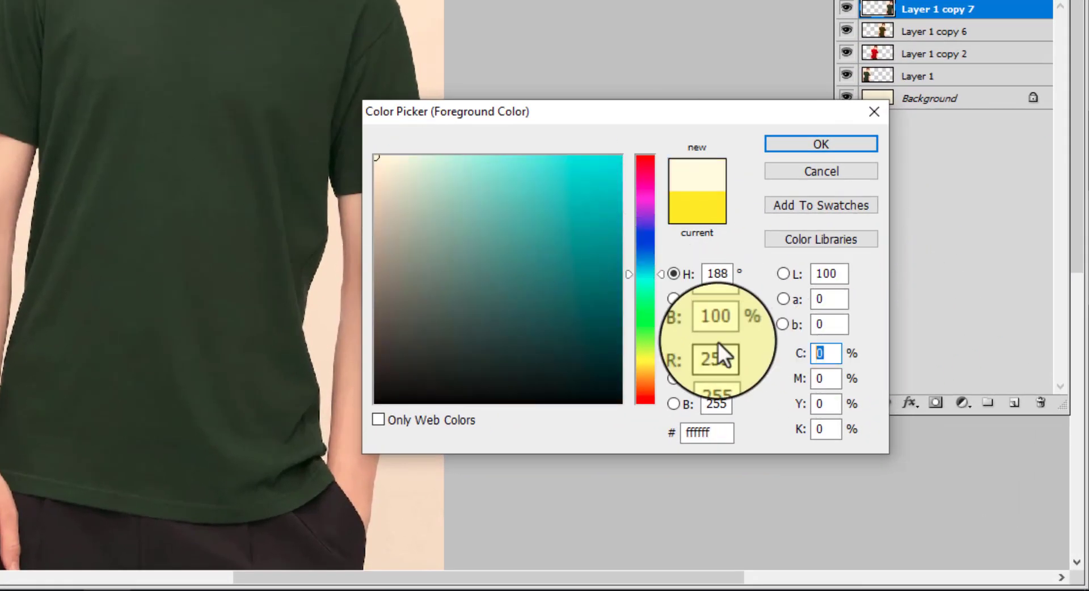
type("100")
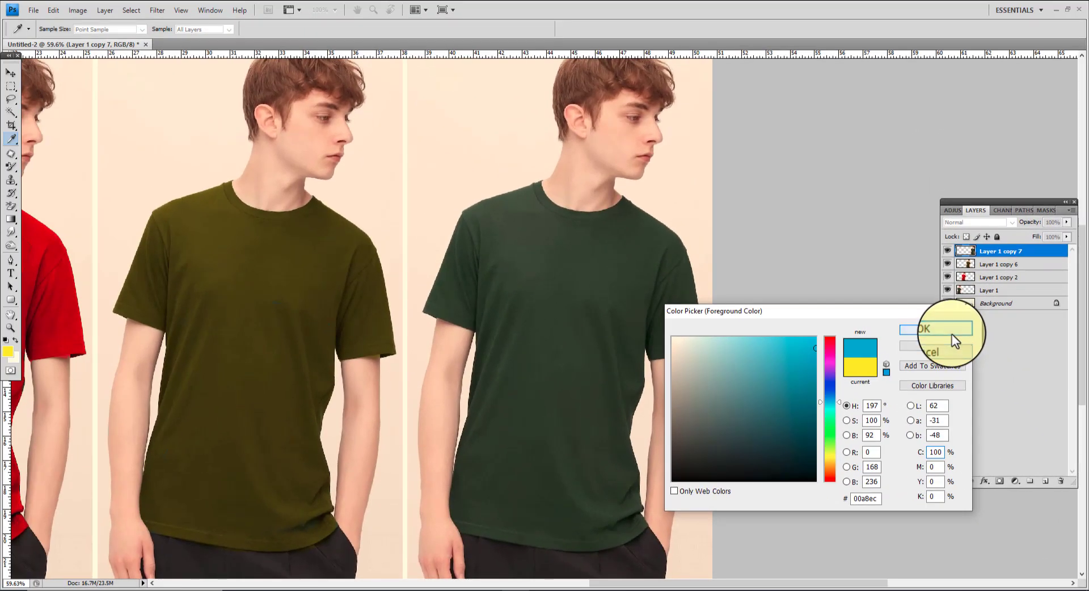
left_click(939, 311)
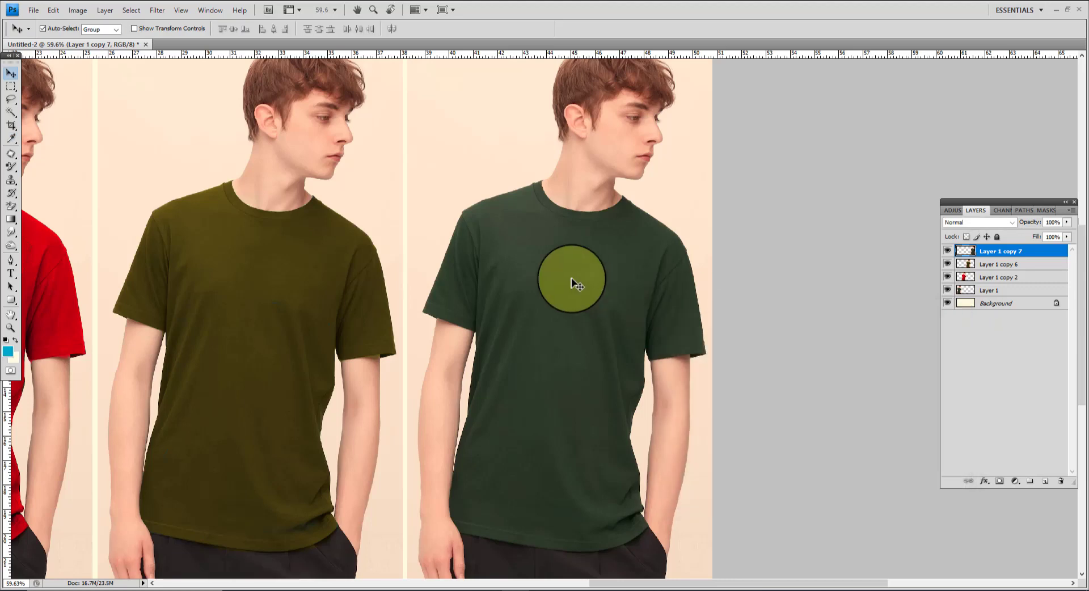
Recolour the collar and the right-hand shoulder, sleeve and side of the fourth photo's shirt cyan with a 100 px Color Replacement brush.
left_click(12, 168)
left_click_drag(543, 206, 604, 217)
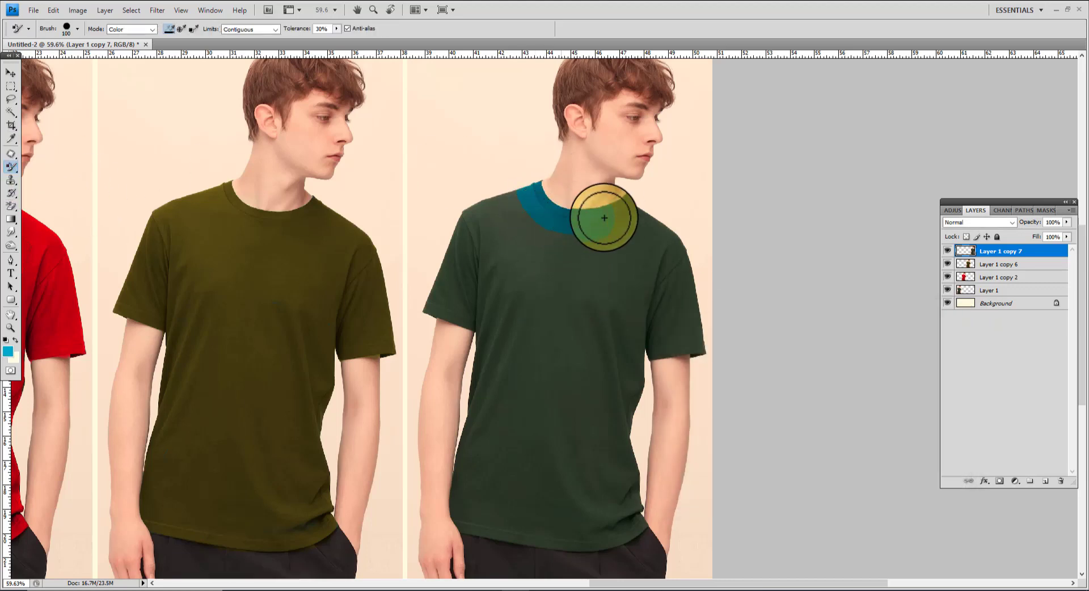
left_click_drag(663, 236, 690, 299)
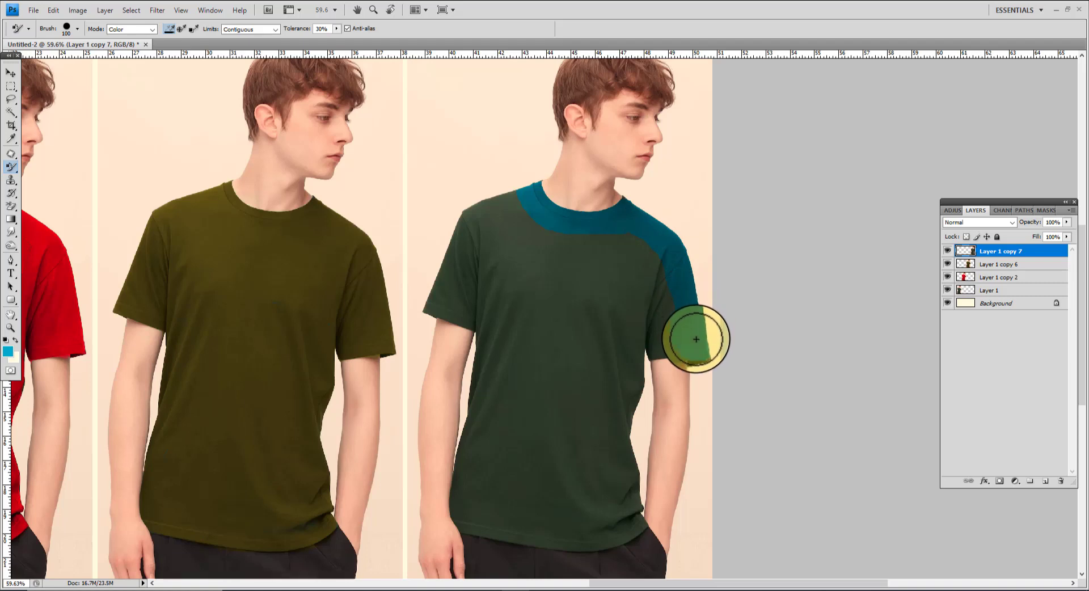
mouse_move(653, 348)
left_mouse_down()
mouse_move(634, 368)
mouse_move(628, 404)
left_mouse_up()
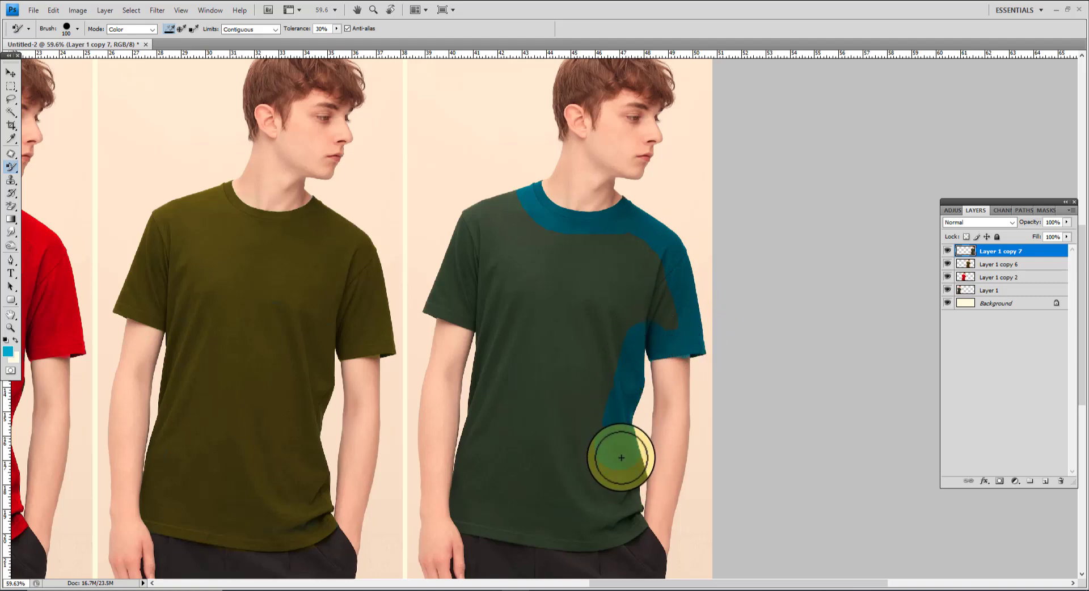
left_click_drag(620, 457, 632, 513)
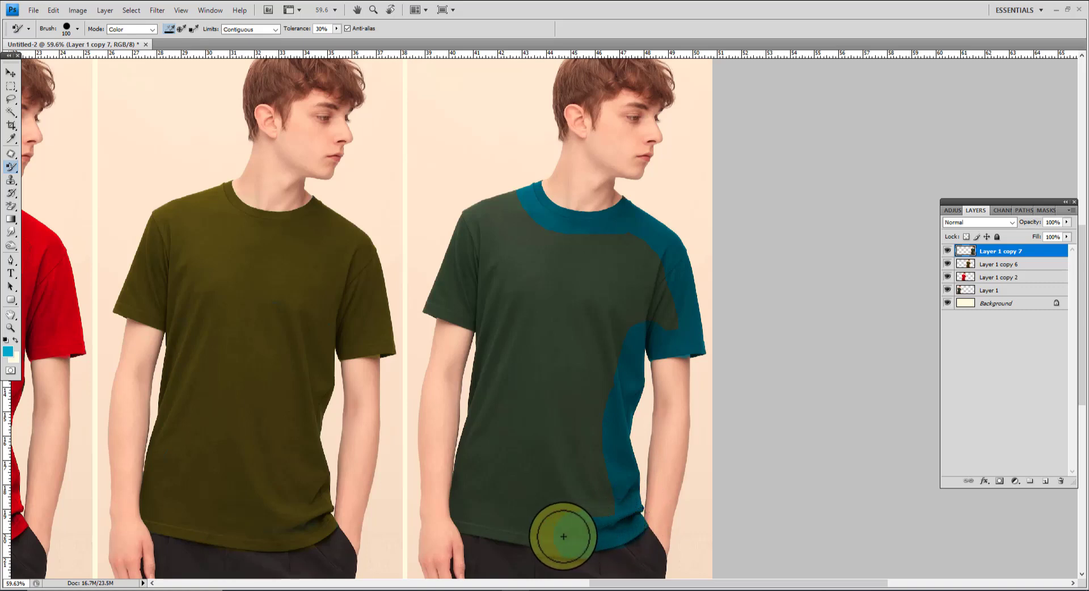
Recolour the remaining hem, left-hand sleeve and body of the fourth photo's shirt cyan, enlarging the brush to 250 px.
mouse_move(563, 537)
left_mouse_down()
mouse_move(465, 515)
mouse_move(580, 524)
mouse_move(616, 470)
mouse_move(631, 519)
mouse_move(610, 533)
mouse_move(551, 534)
mouse_move(462, 508)
mouse_move(495, 394)
mouse_move(493, 339)
mouse_move(477, 410)
mouse_move(486, 334)
mouse_move(431, 303)
mouse_move(462, 241)
mouse_move(516, 201)
mouse_move(546, 282)
left_mouse_up()
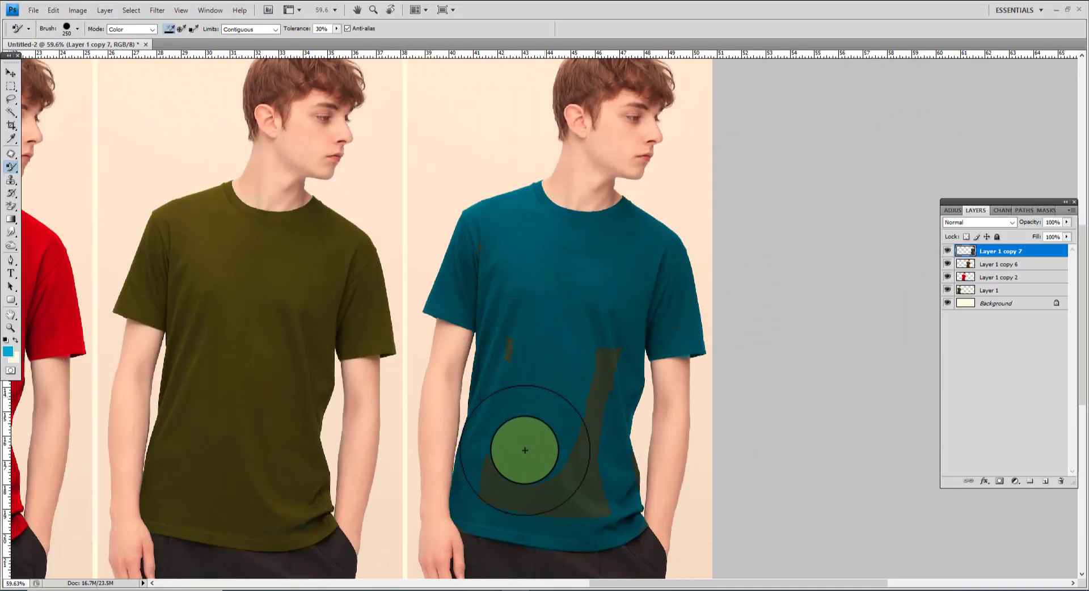
mouse_move(520, 452)
left_mouse_down()
mouse_move(556, 488)
mouse_move(582, 457)
mouse_move(556, 326)
mouse_move(535, 348)
mouse_move(510, 352)
mouse_move(583, 323)
mouse_move(102, 164)
left_mouse_up()
scroll(624, 320, "down", 5)
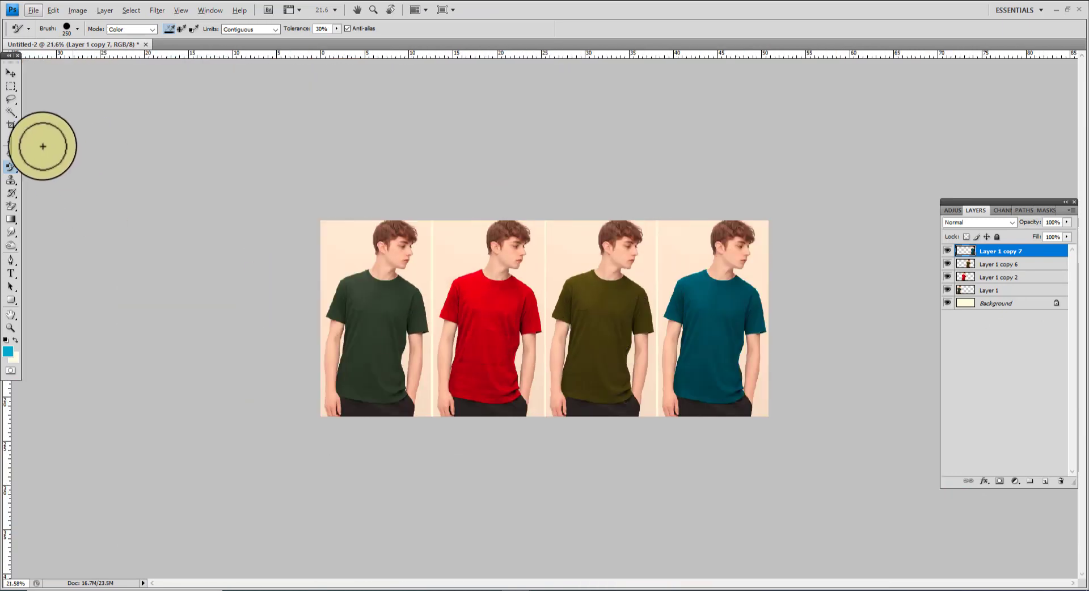
Flatten the image with the four shirt photos into a single background layer.
left_click(11, 73)
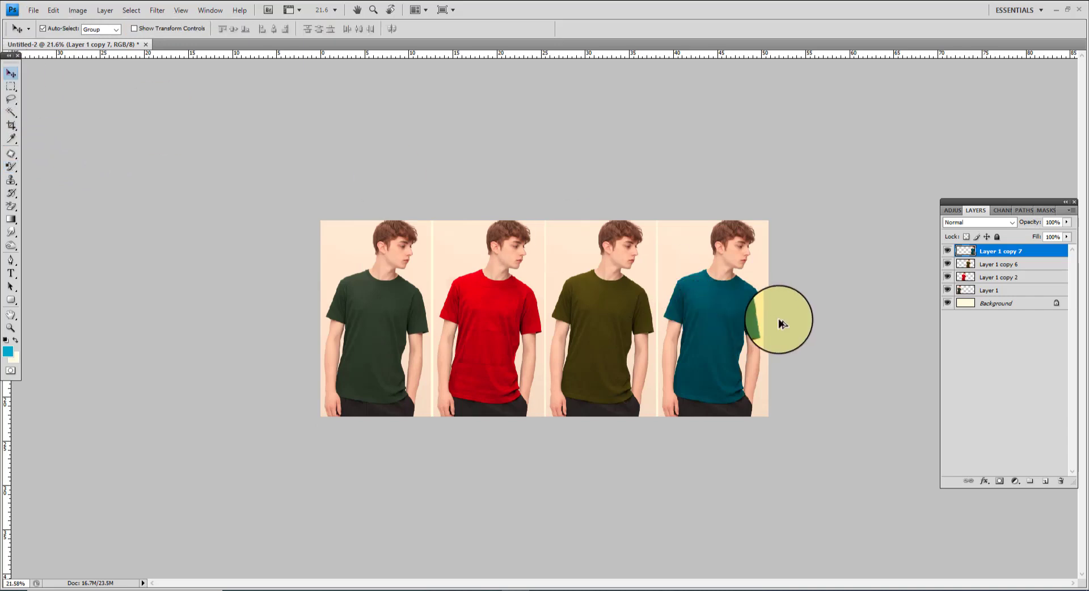
scroll(768, 309, "up", 2)
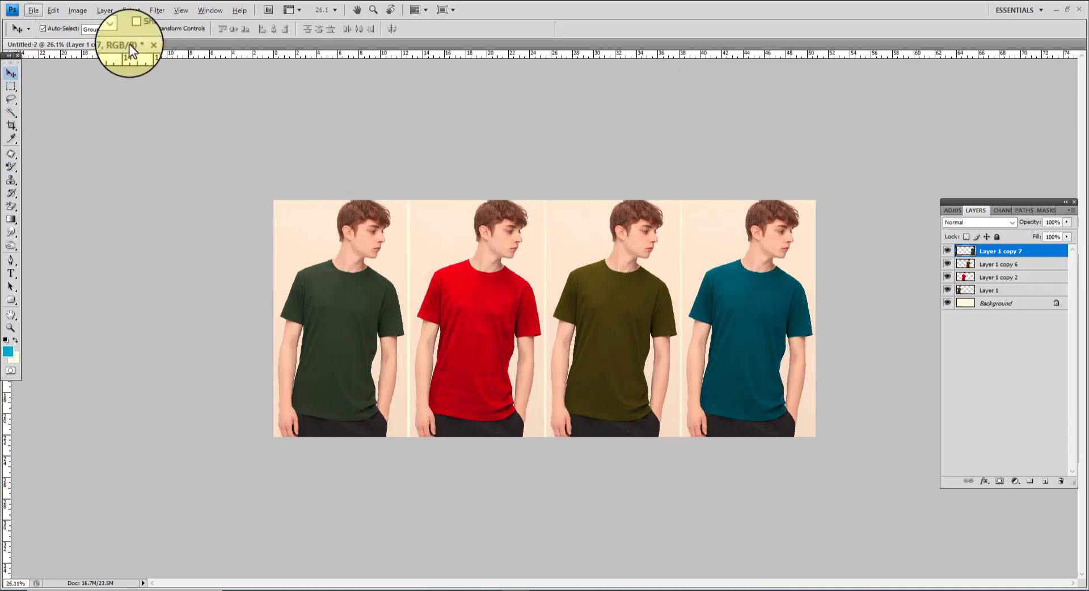
left_click(83, 11)
mouse_move(103, 13)
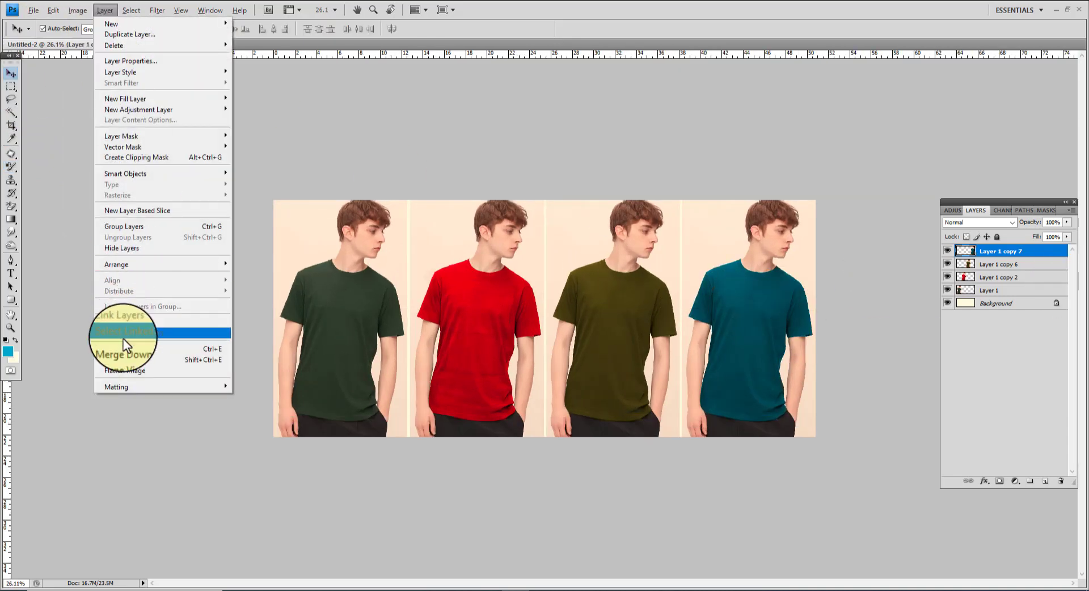
left_click(127, 370)
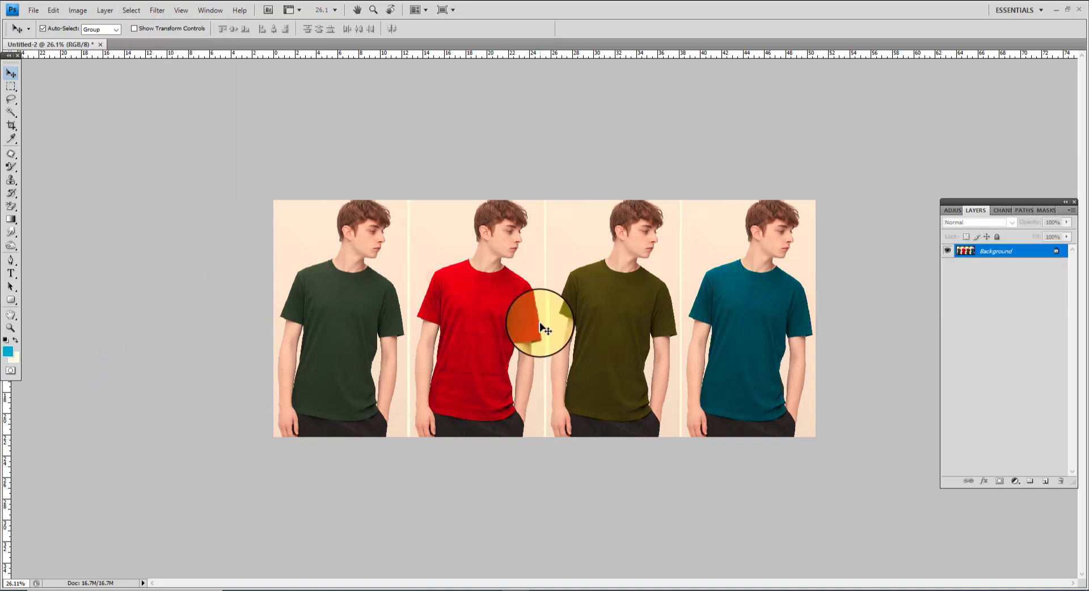